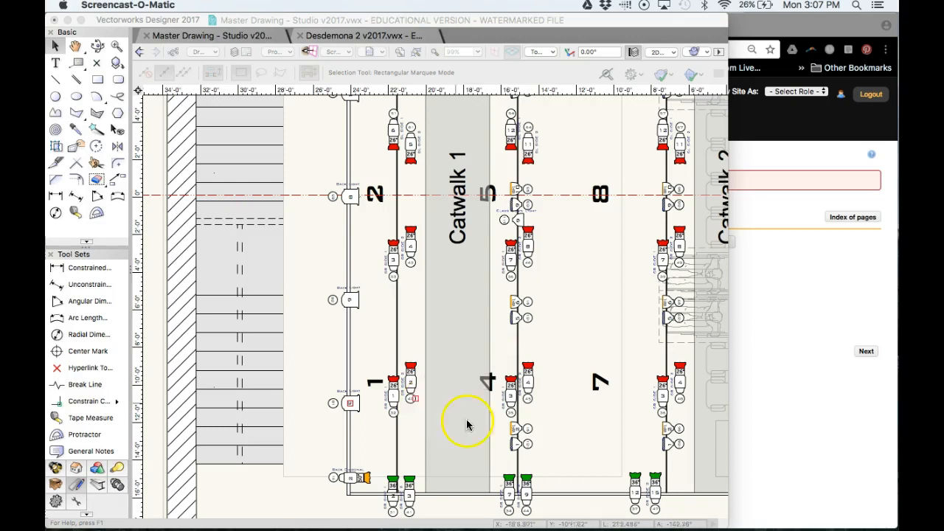
Step: Examine the side light instruments and their positions relative to the acting areas across the plan view of the light plot
scroll(415, 415, down, 2)
scroll(398, 502, up, 3)
scroll(396, 504, up, 5)
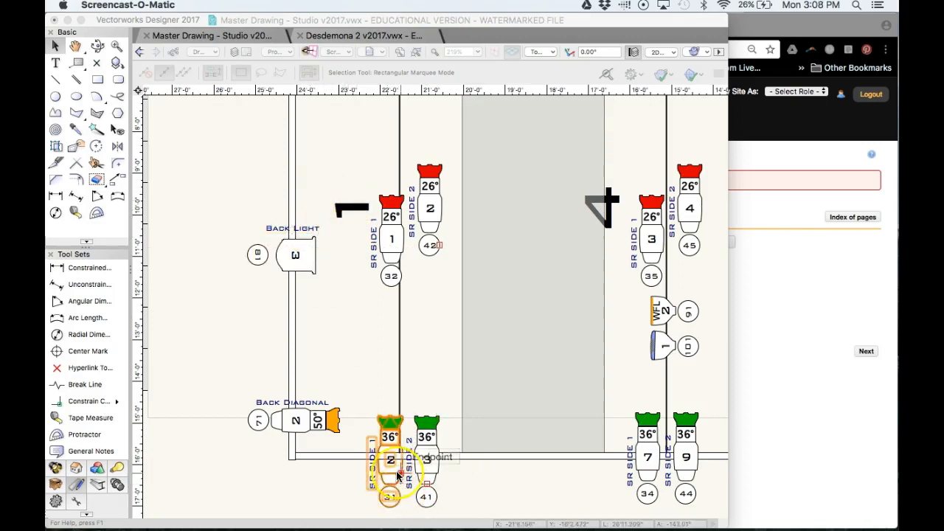
scroll(389, 452, down, 6)
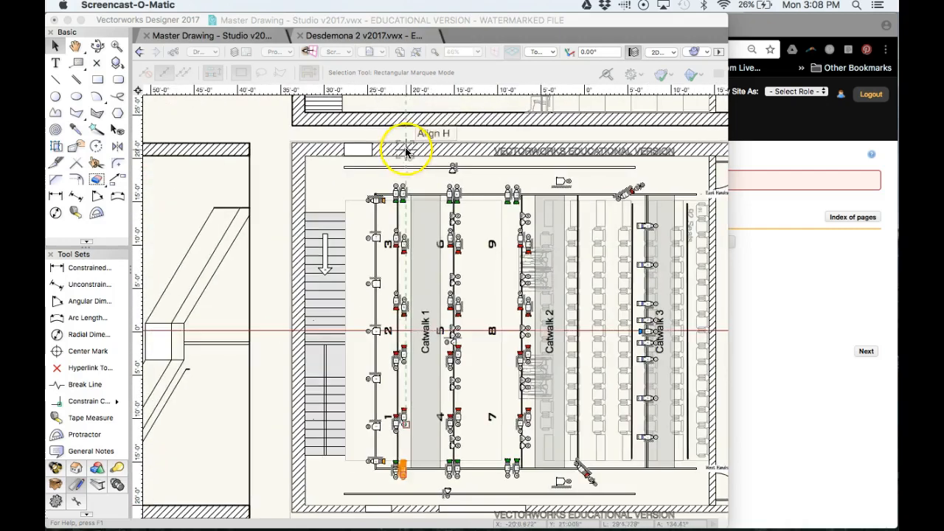
scroll(387, 139, up, 4)
scroll(417, 286, down, 2)
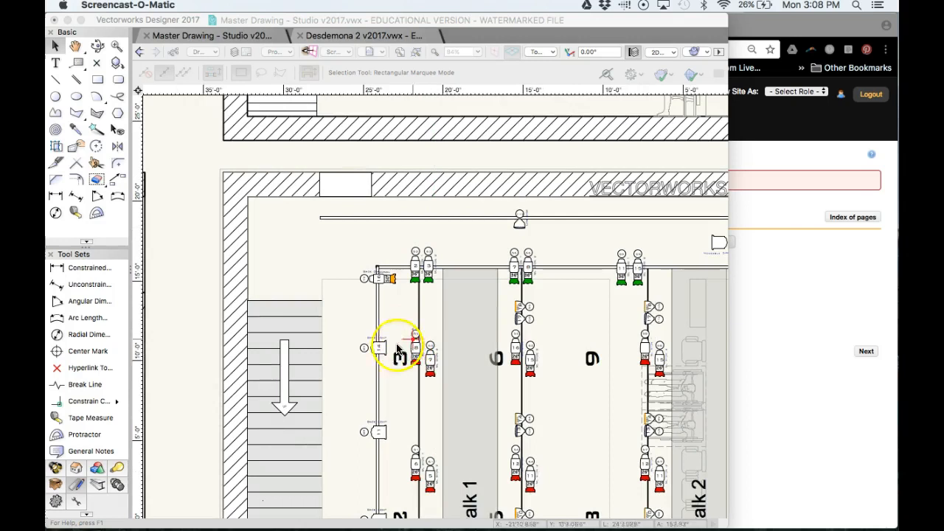
scroll(411, 243, down, 2)
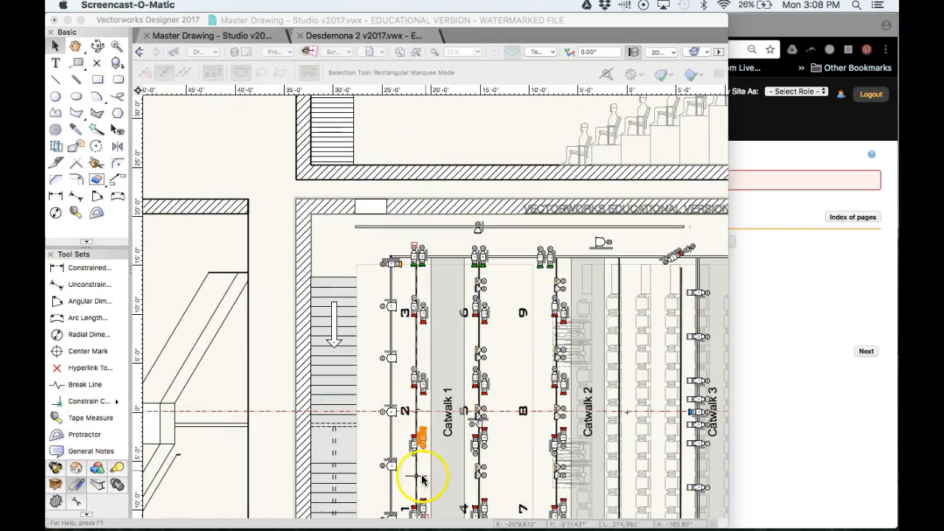
scroll(396, 396, up, 2)
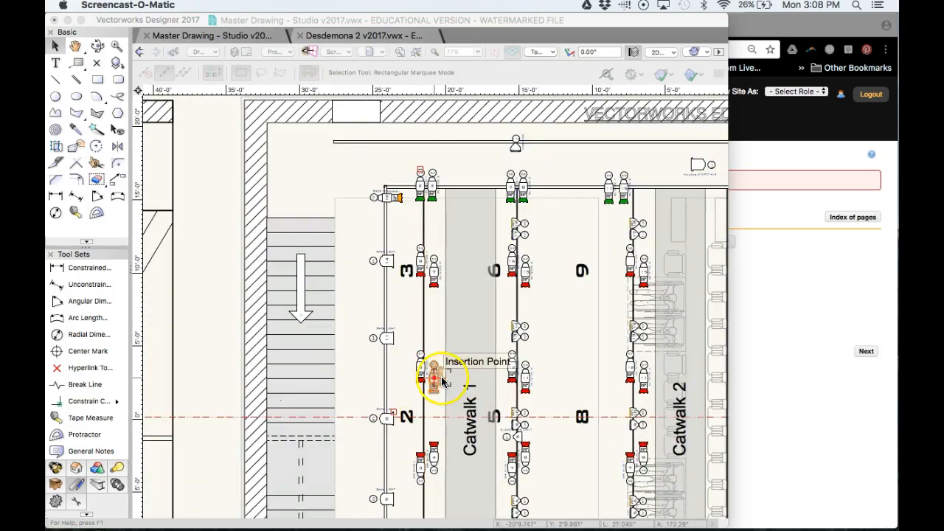
drag(442, 381, 419, 400)
scroll(417, 401, down, 4)
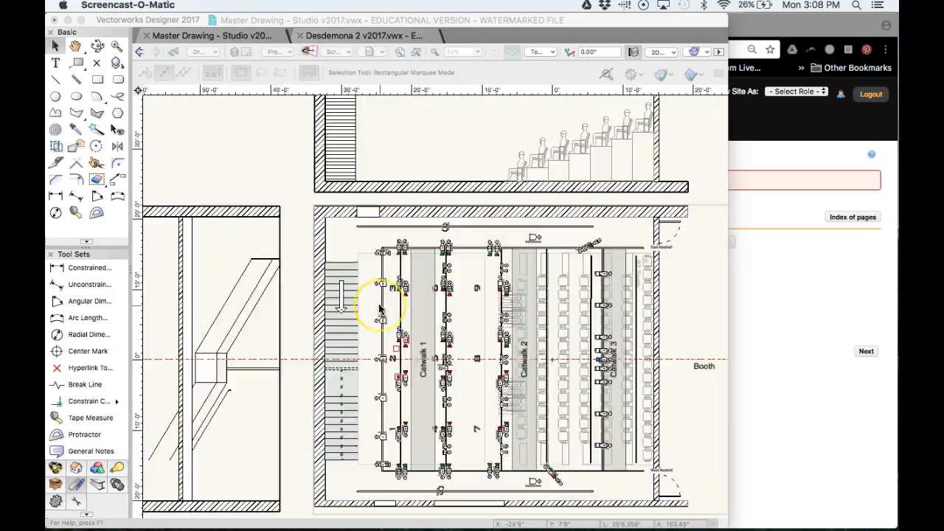
scroll(398, 413, up, 3)
drag(405, 419, 279, 287)
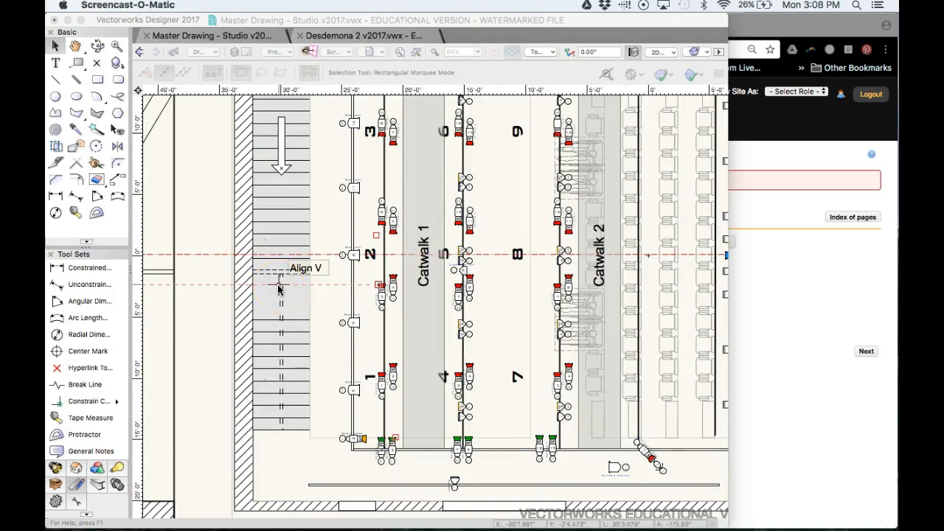
Step: Try a line about 6'0.8" long from unit 2 of SR Side 1 to the acting area 1 label, and delete it
click(52, 80)
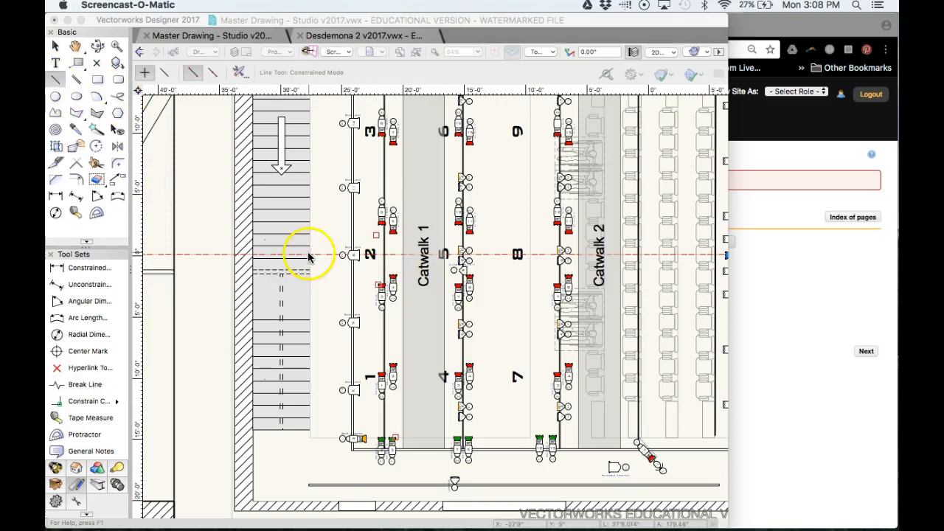
scroll(384, 453, up, 5)
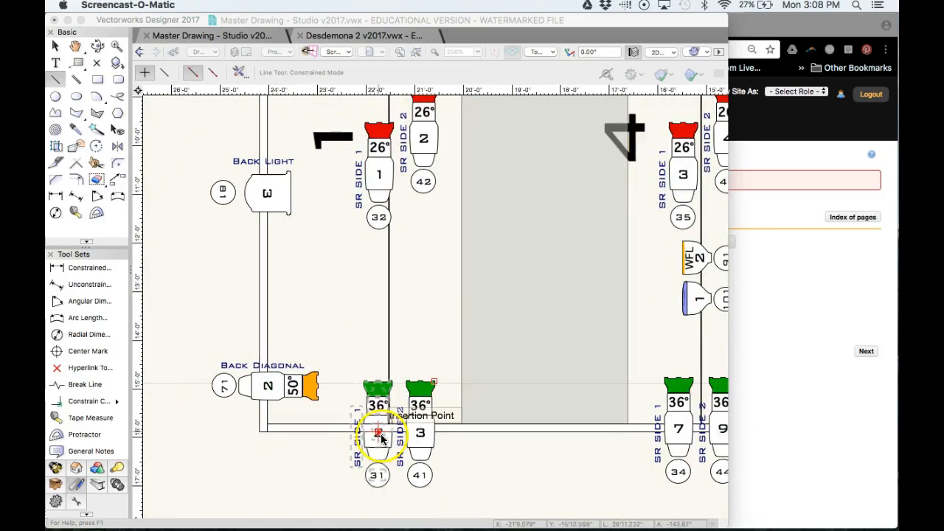
scroll(232, 386, down, 5)
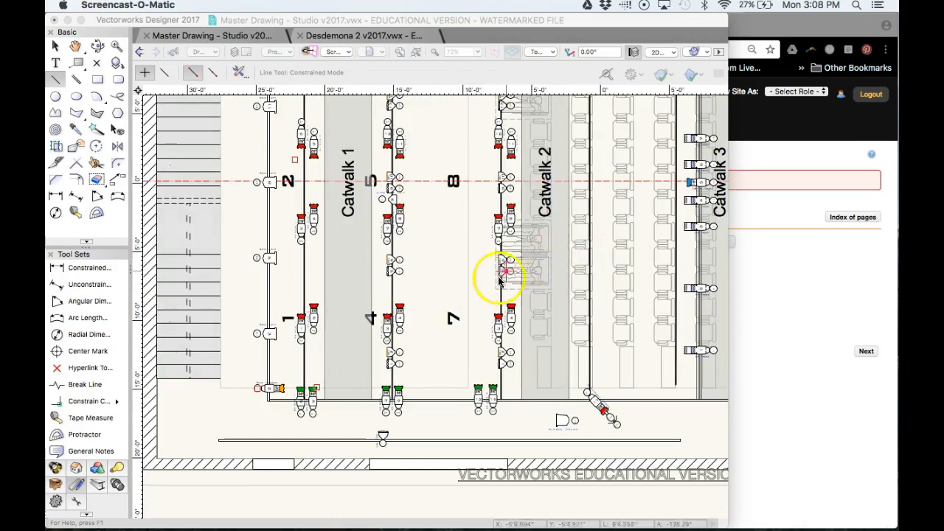
scroll(358, 241, up, 3)
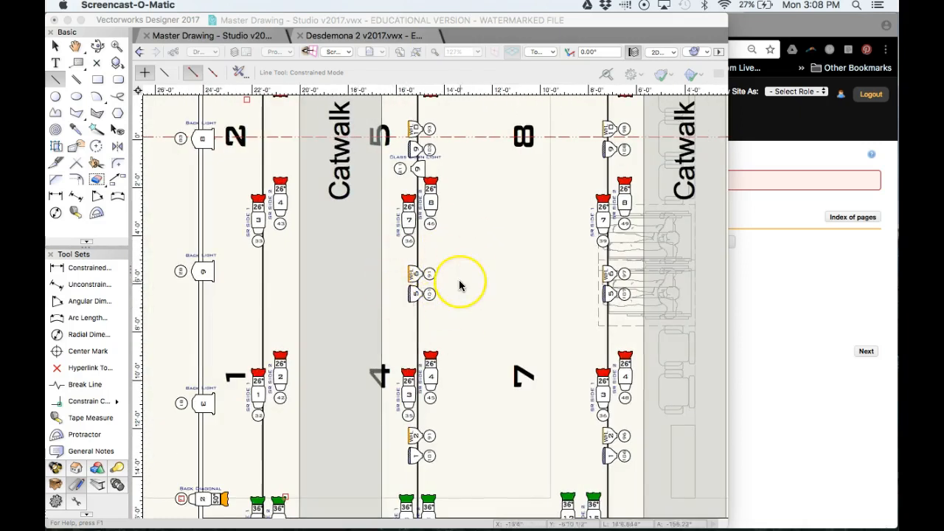
scroll(459, 280, down, 2)
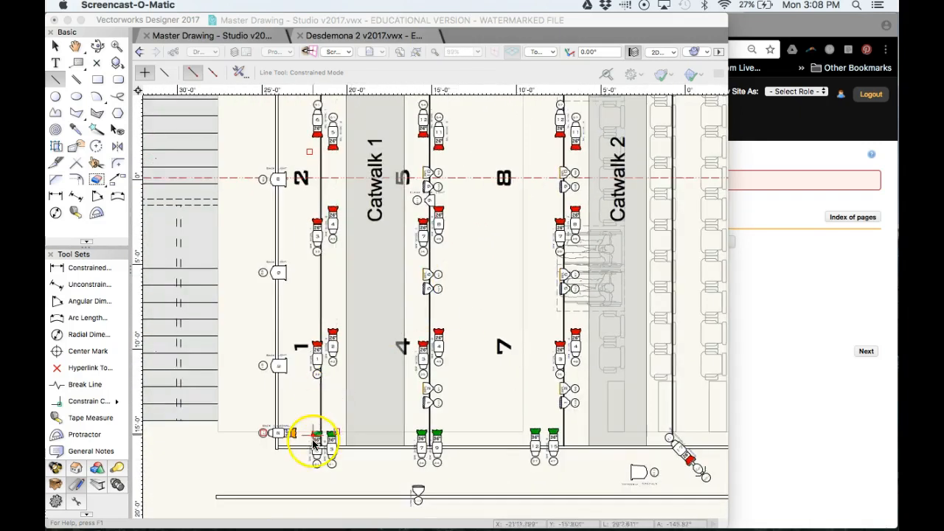
scroll(312, 436, up, 2)
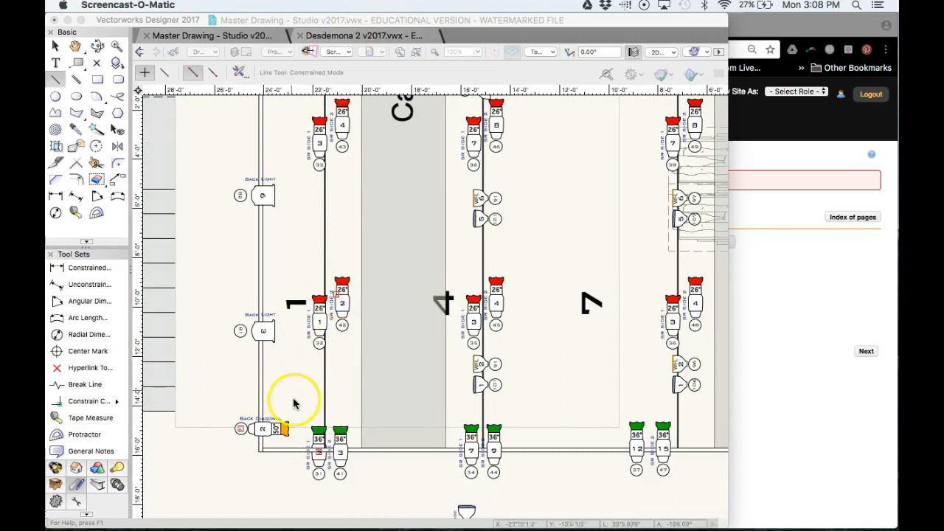
scroll(322, 454, up, 2)
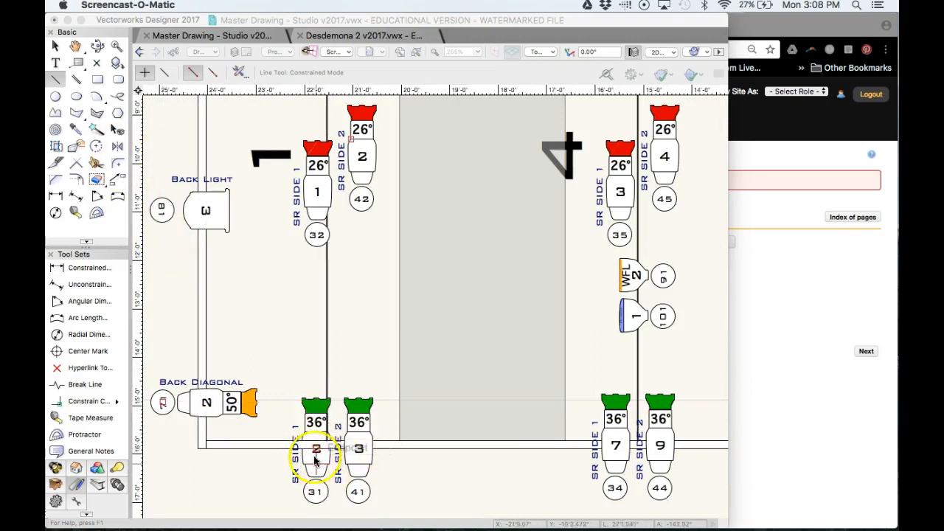
click(316, 448)
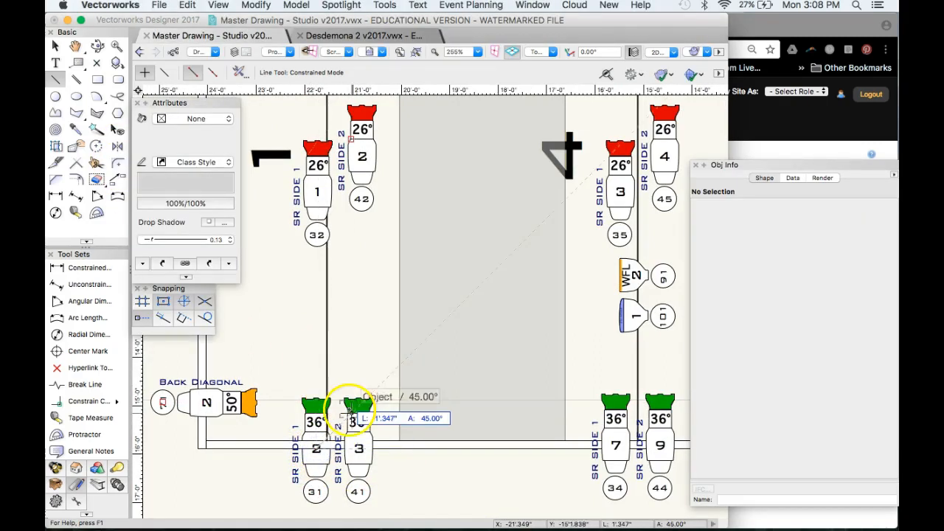
scroll(350, 406, down, 2)
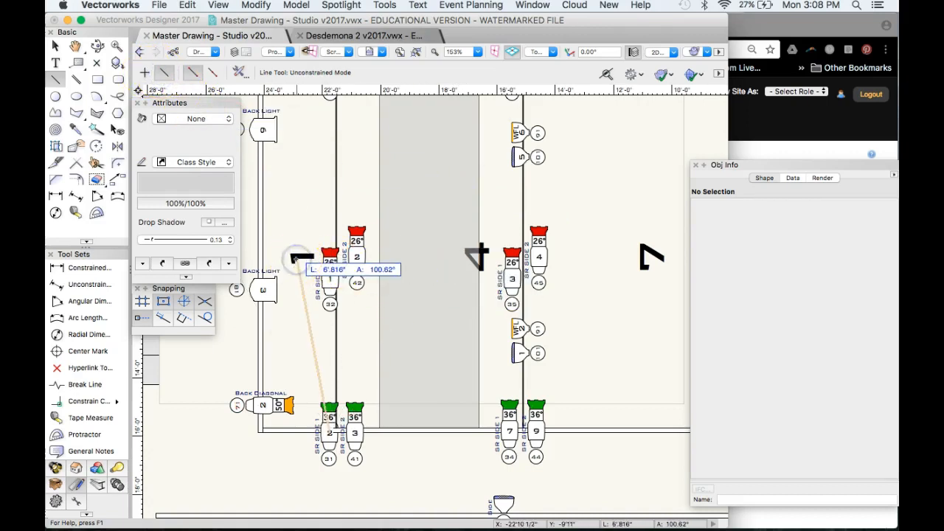
click(293, 258)
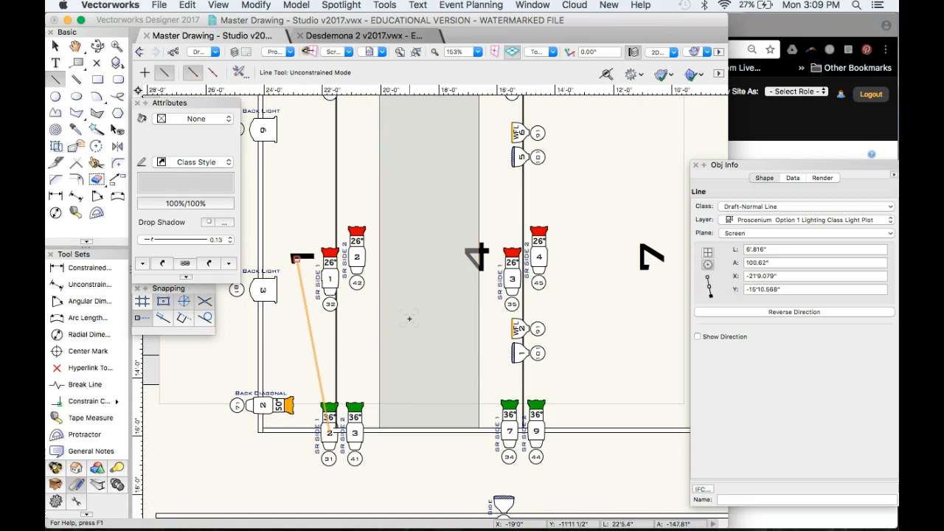
key(Delete)
Step: Create a design layer named P-Side and move it directly below Proscenium Option 1 Light Plot in the layer order
scroll(458, 318, down, 4)
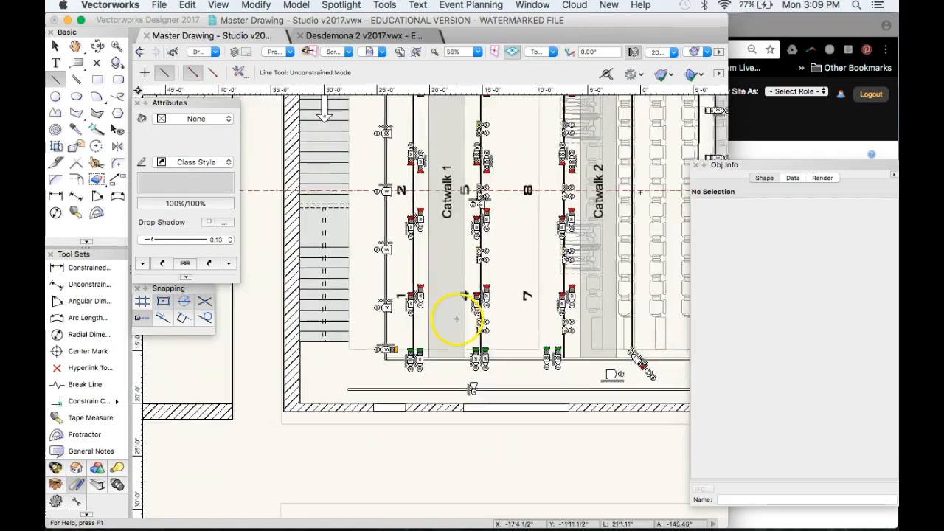
scroll(444, 332, down, 3)
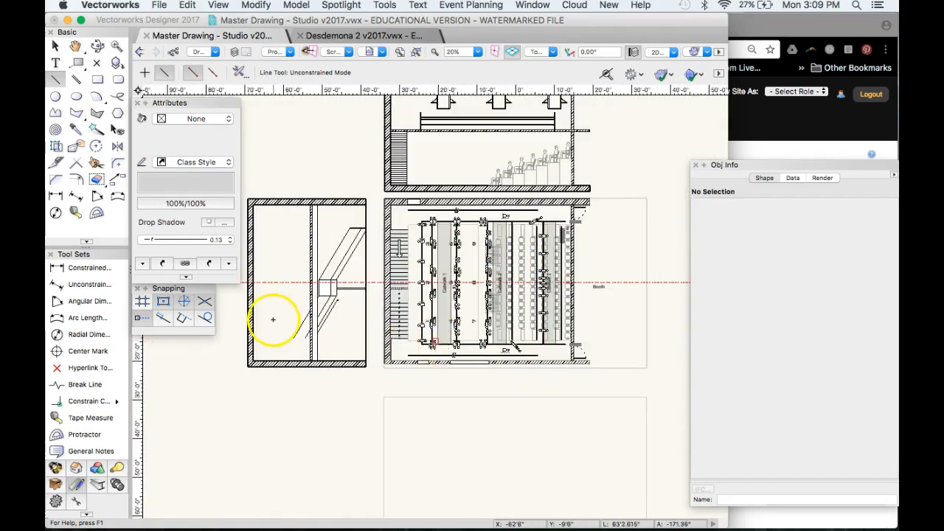
scroll(273, 319, down, 2)
scroll(399, 180, up, 3)
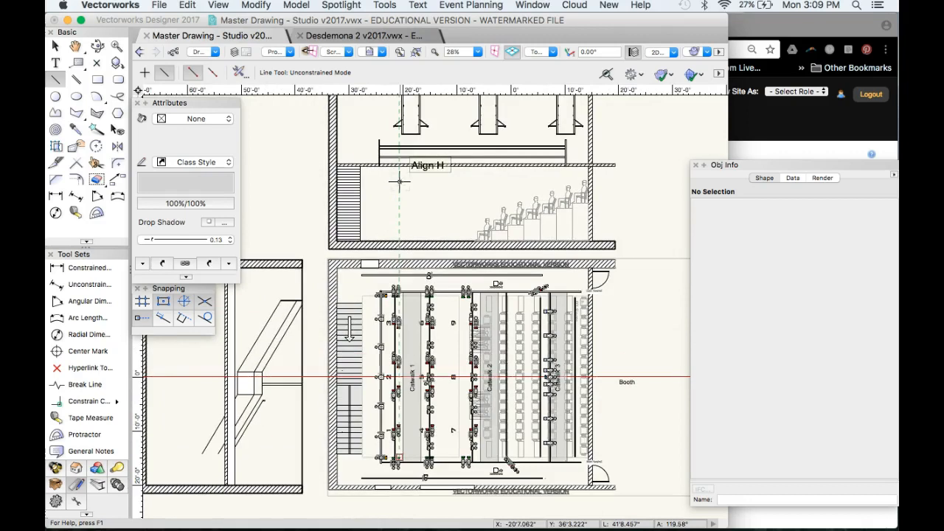
scroll(421, 262, up, 2)
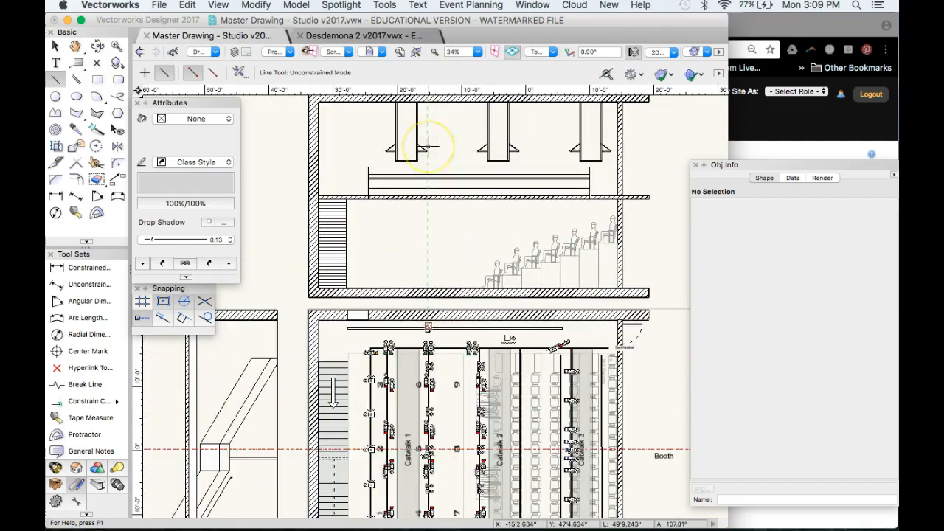
click(236, 51)
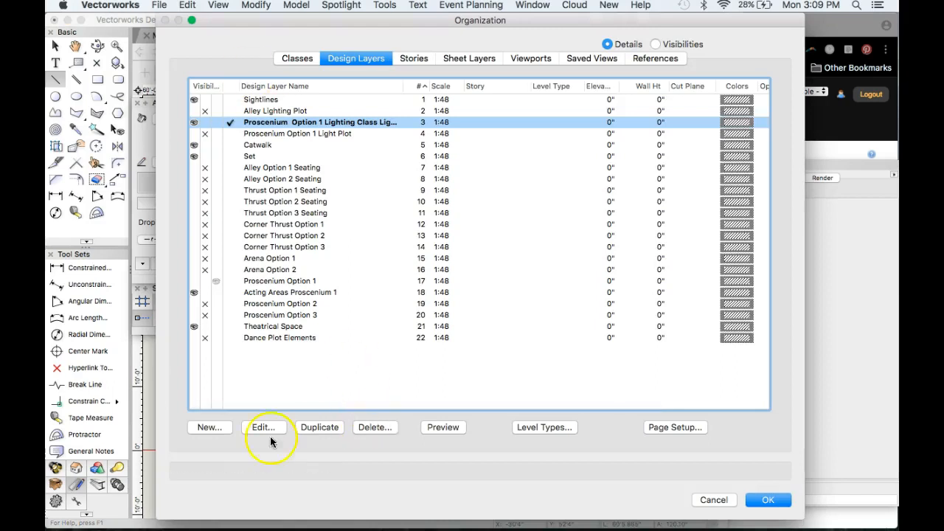
click(203, 428)
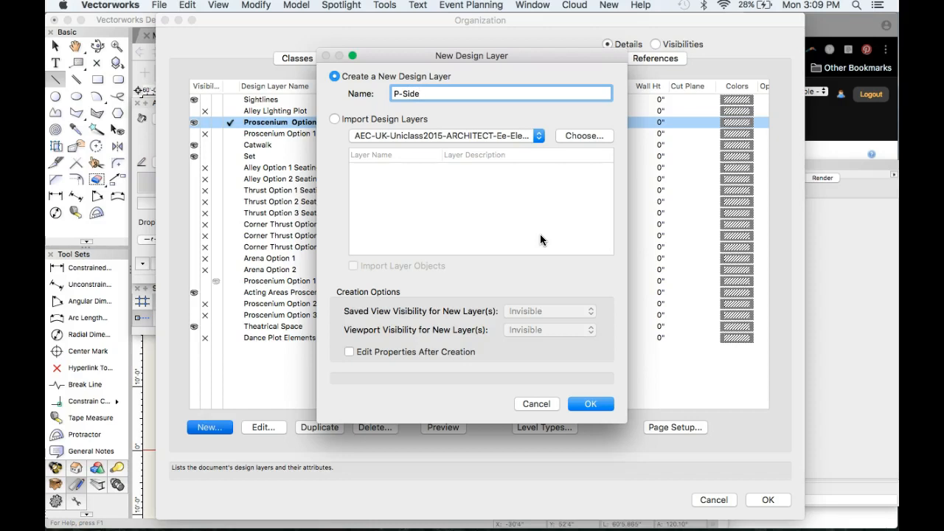
click(593, 402)
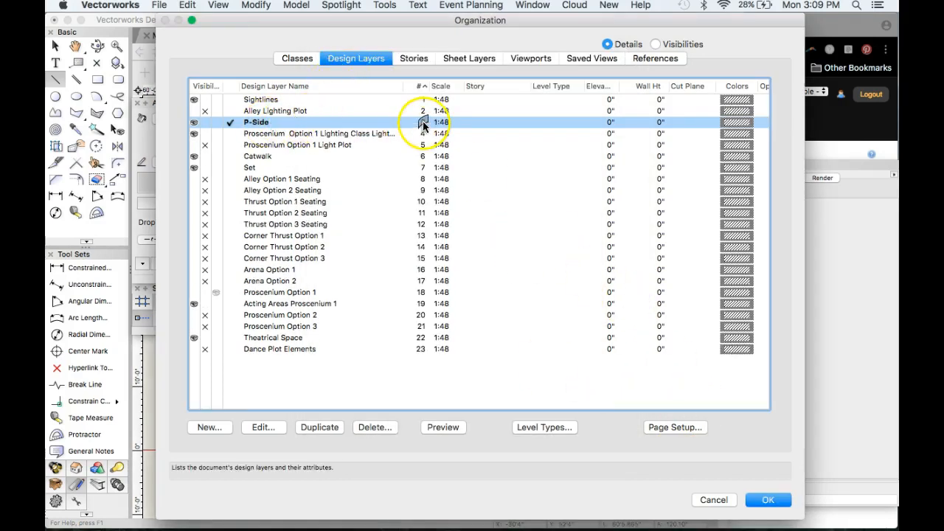
drag(423, 122, 421, 153)
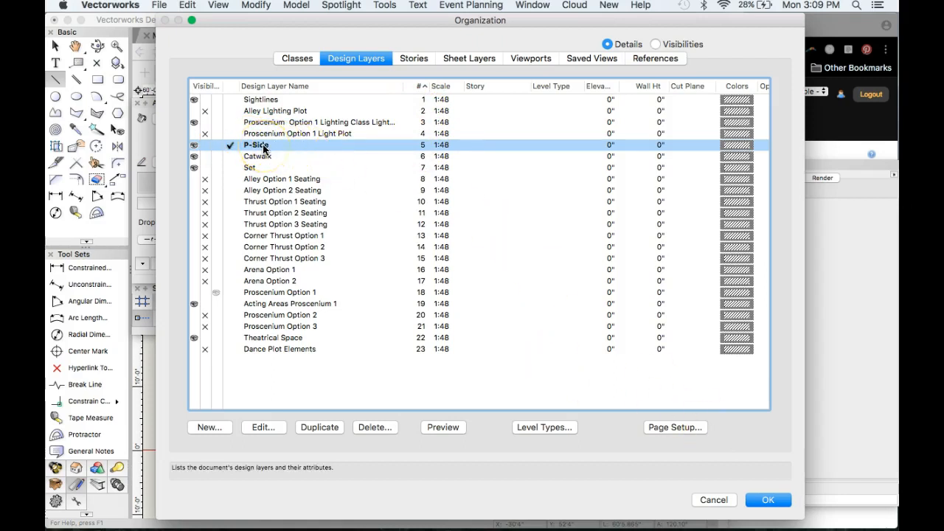
click(766, 501)
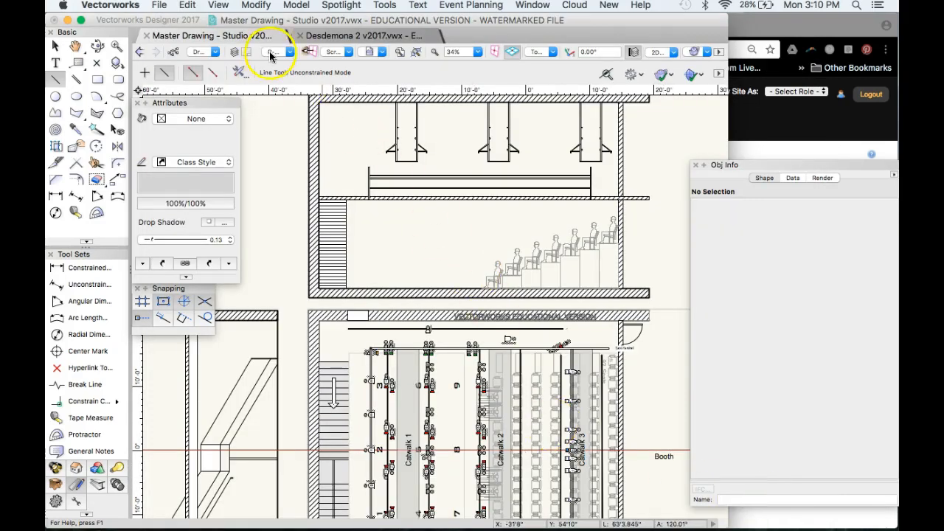
Step: Keep P-Side as the active design layer and set the layer options to Show/Snap/Modify Others
click(289, 53)
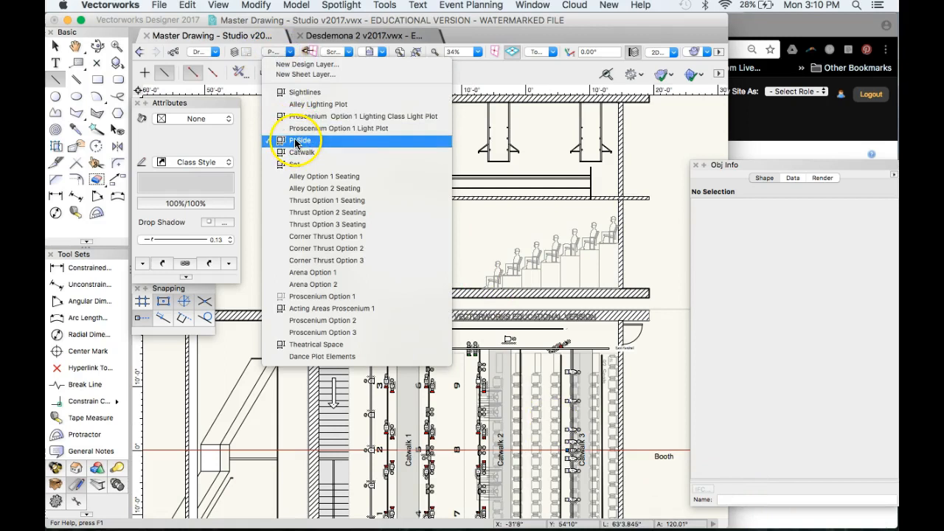
click(288, 52)
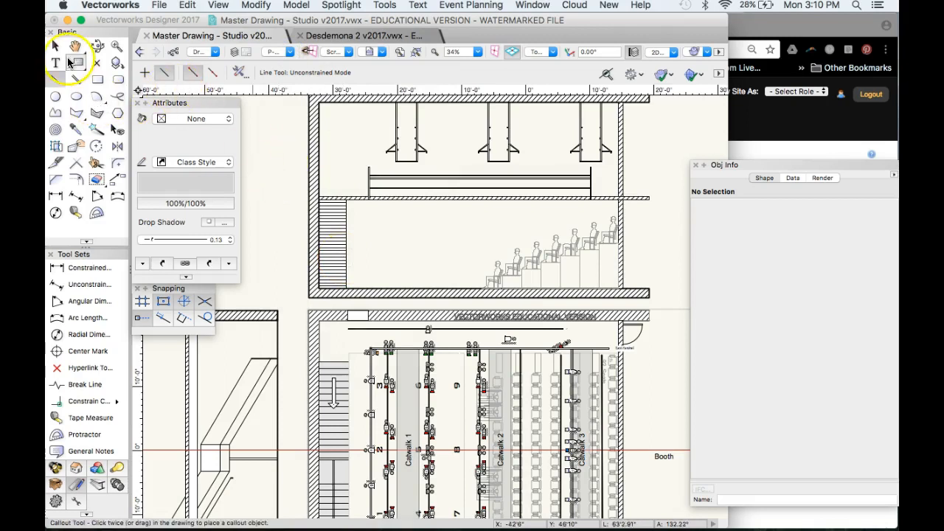
scroll(436, 158, up, 3)
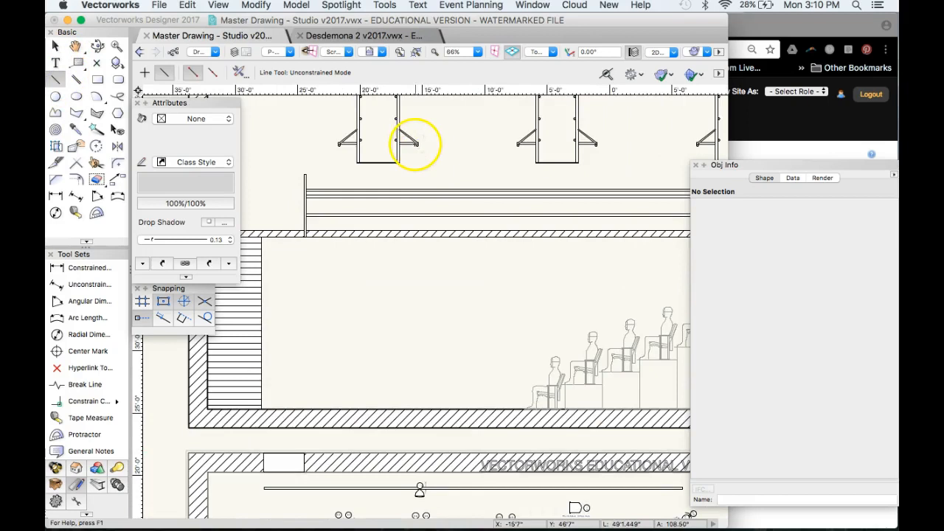
scroll(418, 142, up, 3)
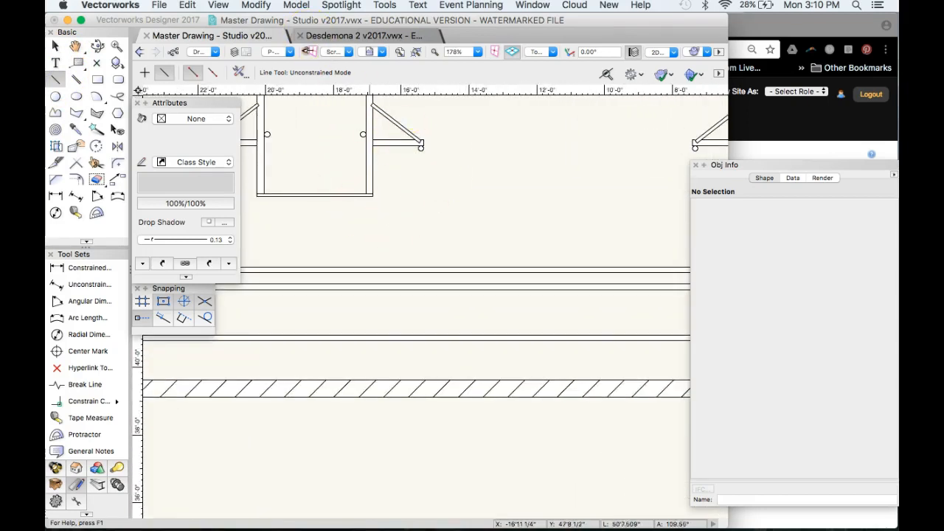
click(223, 5)
mouse_move(245, 46)
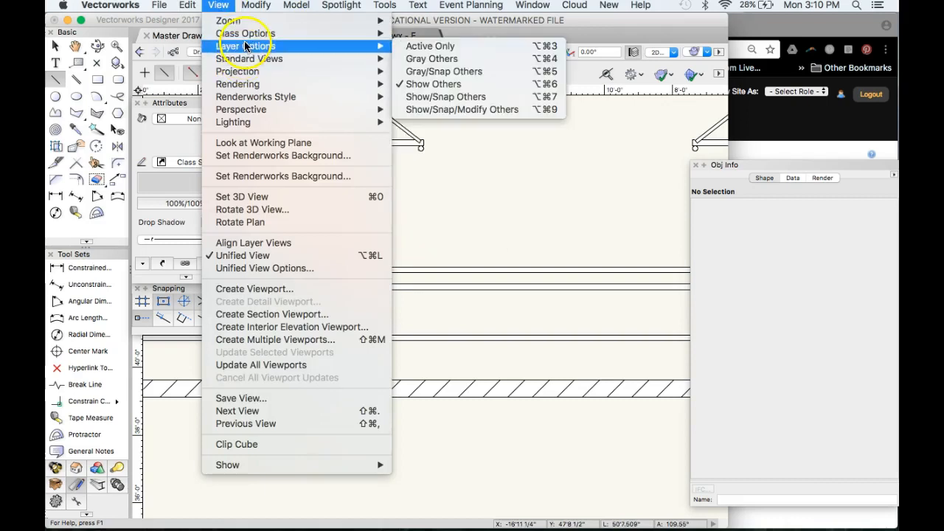
click(500, 109)
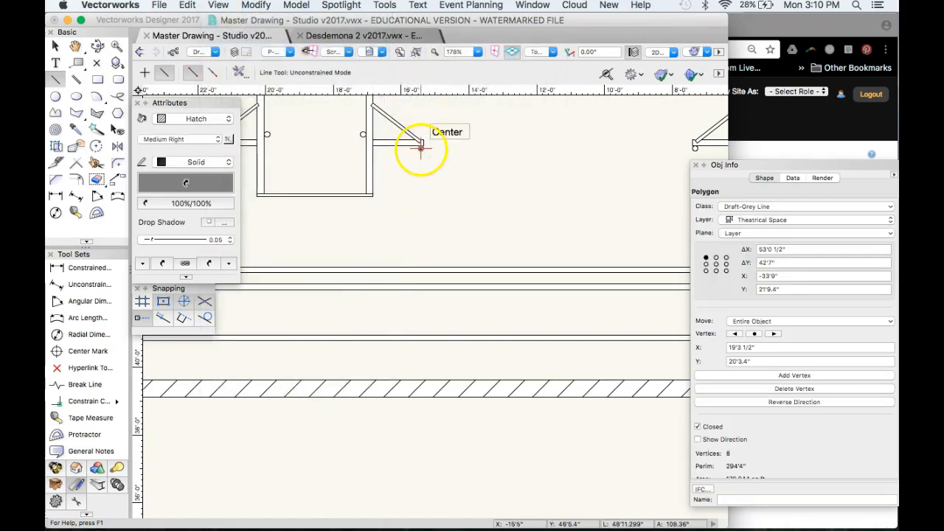
Step: Draw a vertical line 21'2" long from the center of the pipe beside Catwalk 1 to the stage floor in the section view
click(420, 149)
scroll(426, 144, down, 5)
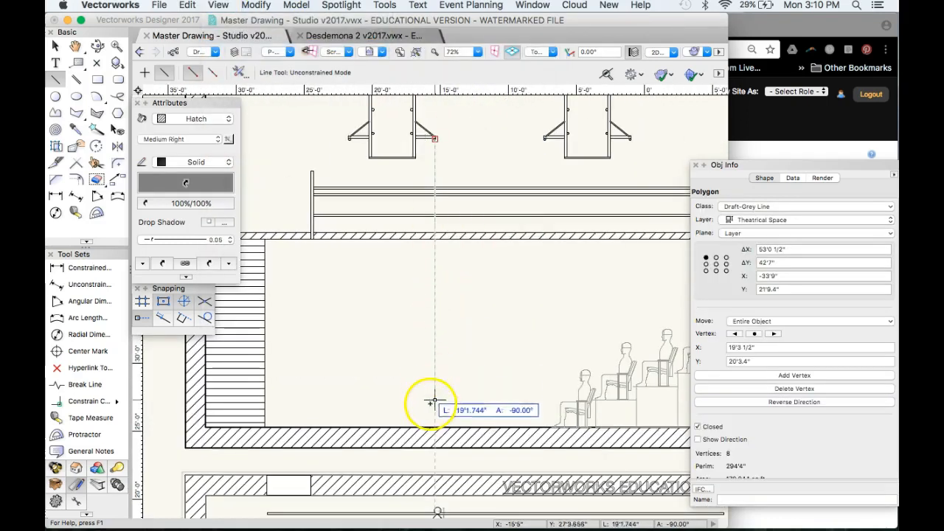
click(435, 427)
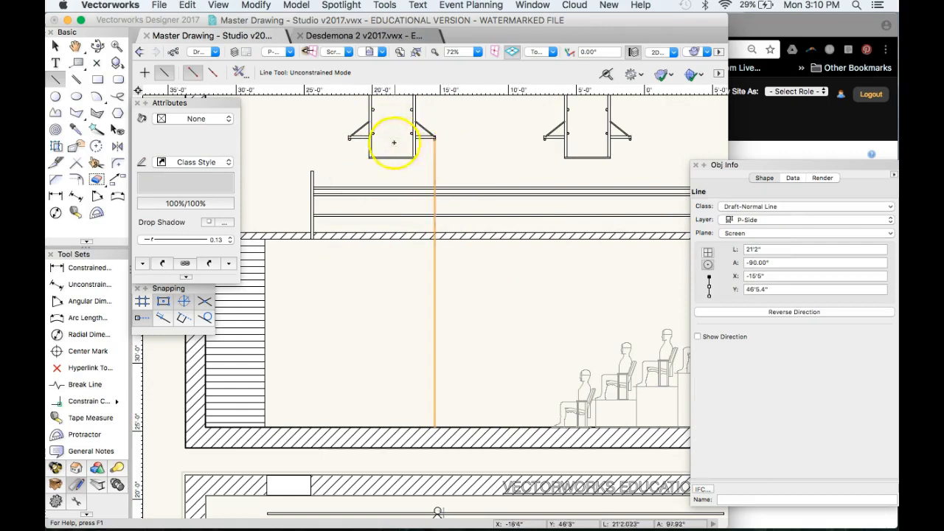
scroll(441, 142, down, 1)
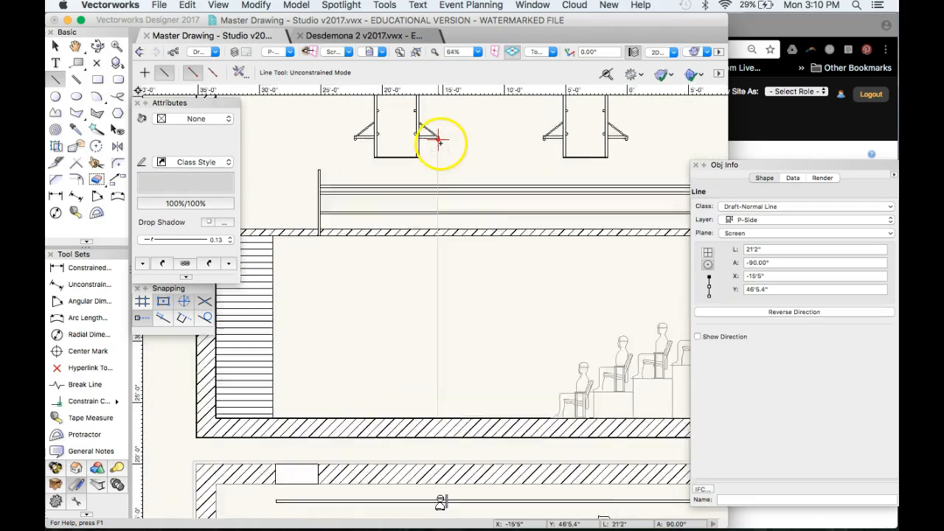
Step: Delete the vertical line running from the pipe beside Catwalk 1 to the stage floor in the section view
scroll(438, 204, down, 2)
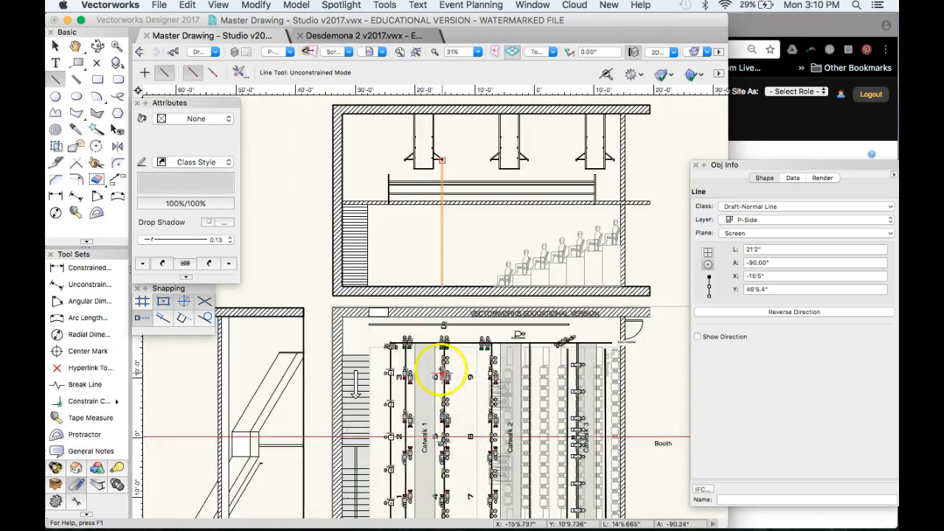
scroll(457, 149, up, 2)
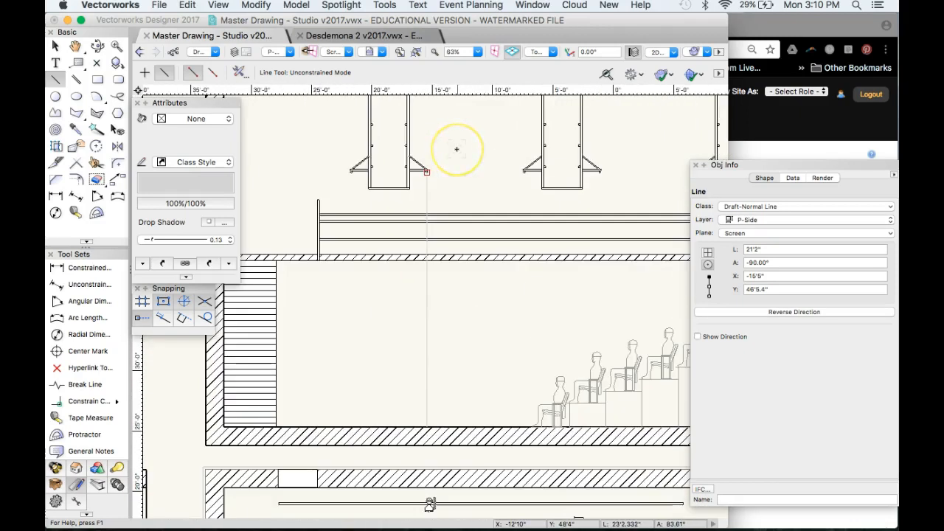
key(Delete)
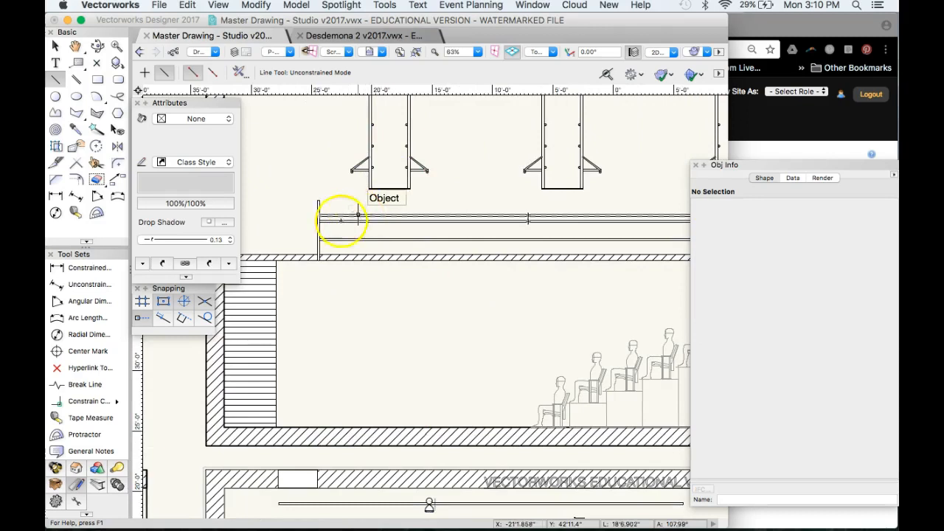
Step: Draw a vertical line 17'8" long from the top rail above the gallery floor, near its upstage end, to the stage floor
scroll(343, 213, down, 2)
scroll(343, 214, up, 4)
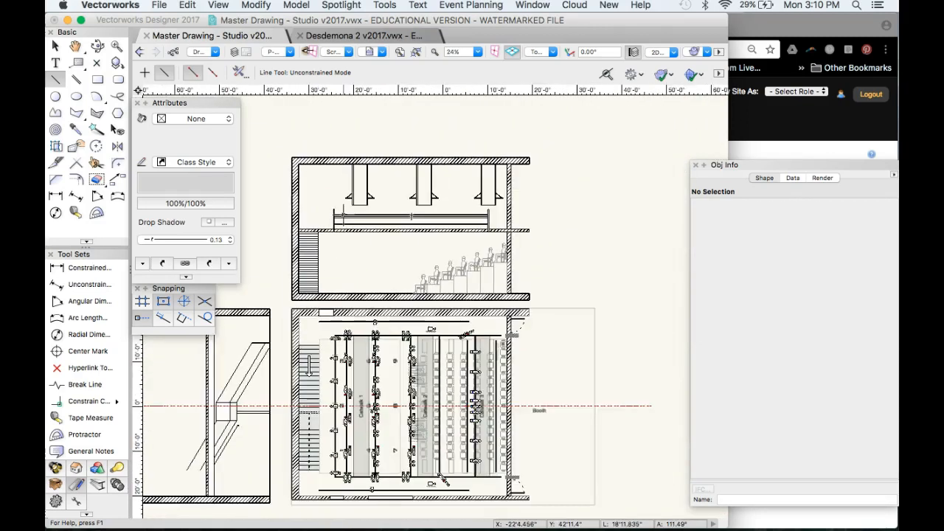
click(345, 213)
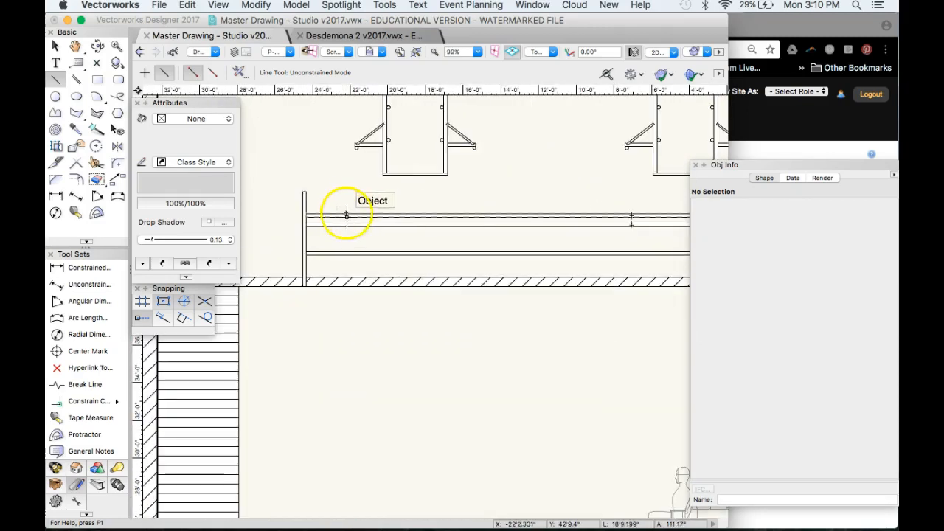
drag(346, 217, 347, 209)
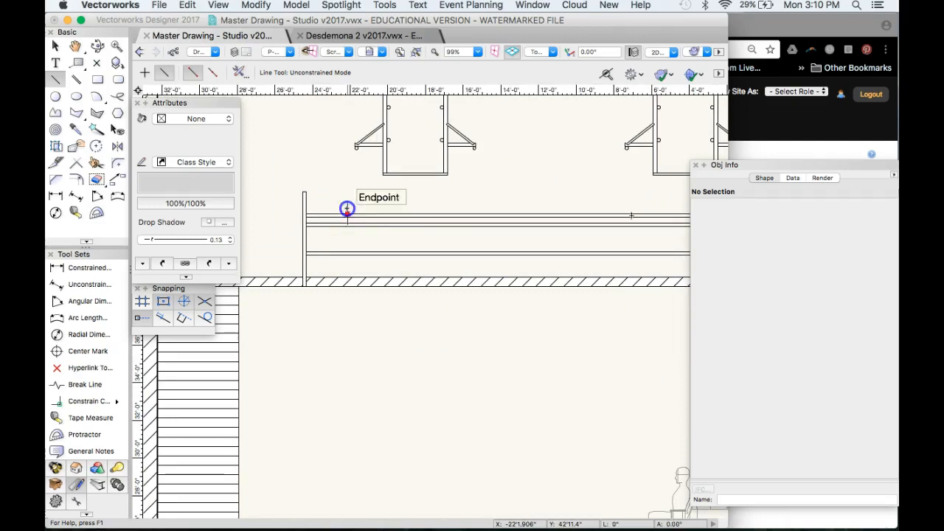
scroll(348, 165, down, 4)
scroll(341, 338, down, 3)
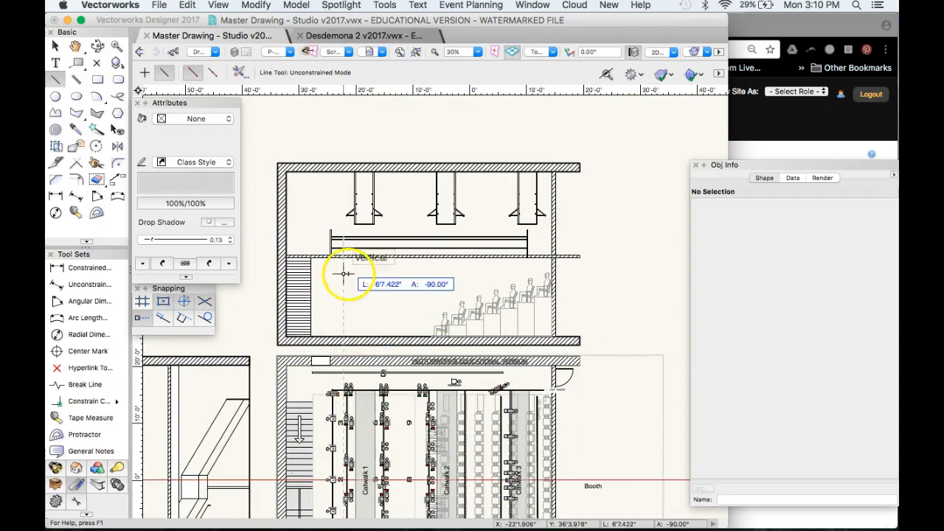
click(348, 329)
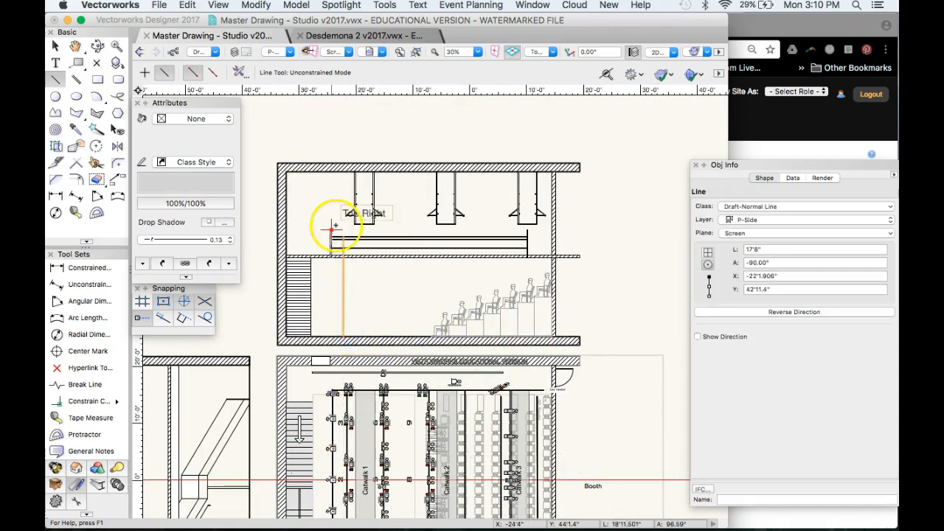
Step: Shorten the new vertical line by lowering its top end to the lower gallery rail at Y 40'11.4"
scroll(331, 218, up, 3)
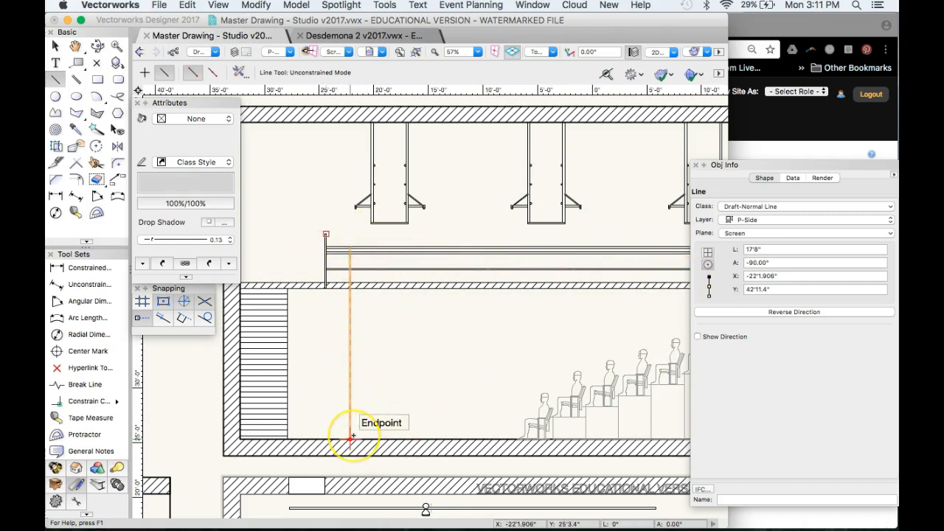
drag(350, 440, 274, 286)
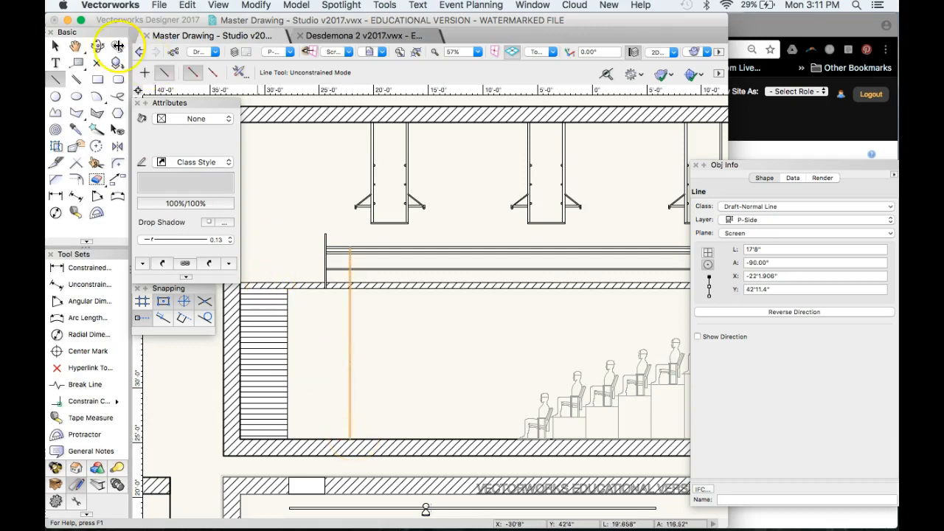
click(55, 45)
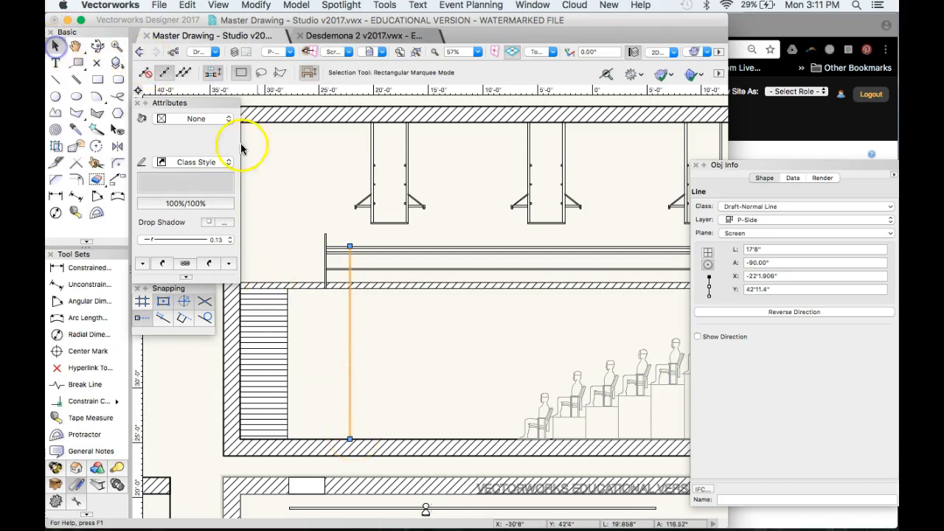
click(348, 262)
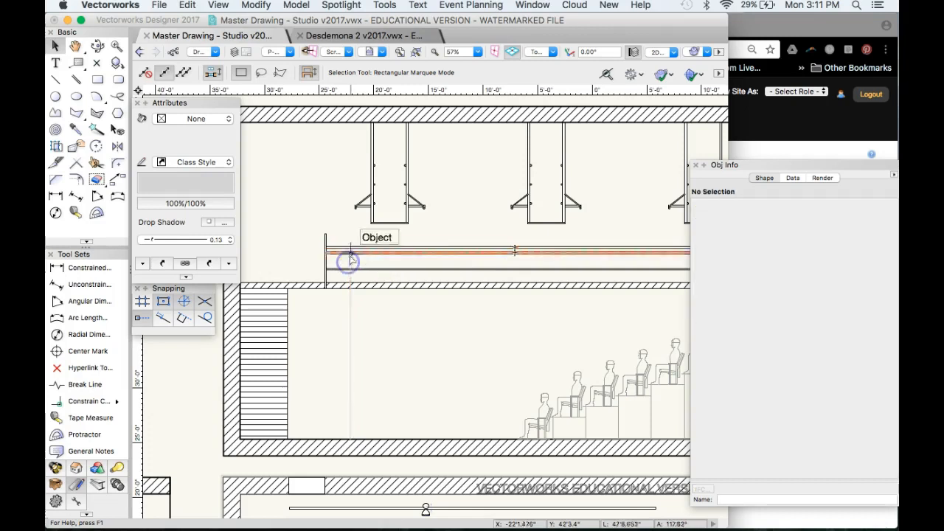
scroll(349, 257, up, 3)
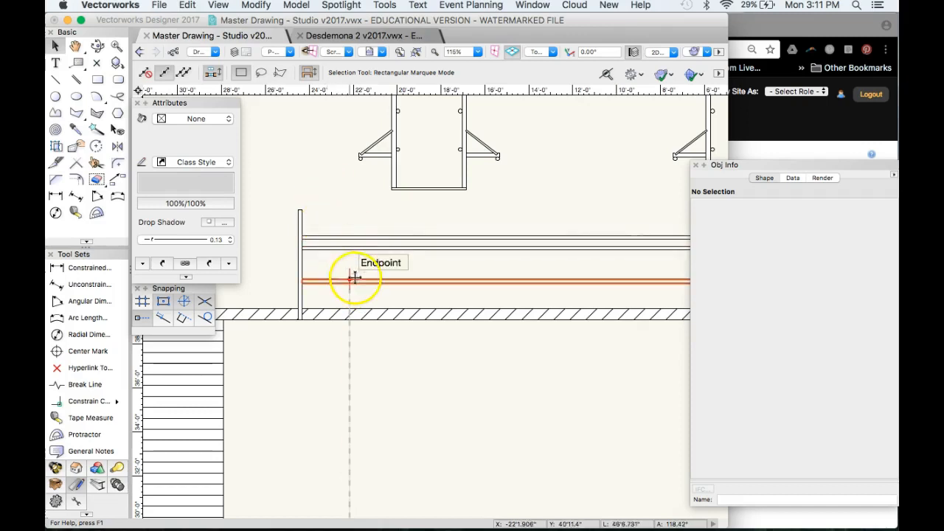
scroll(332, 243, down, 3)
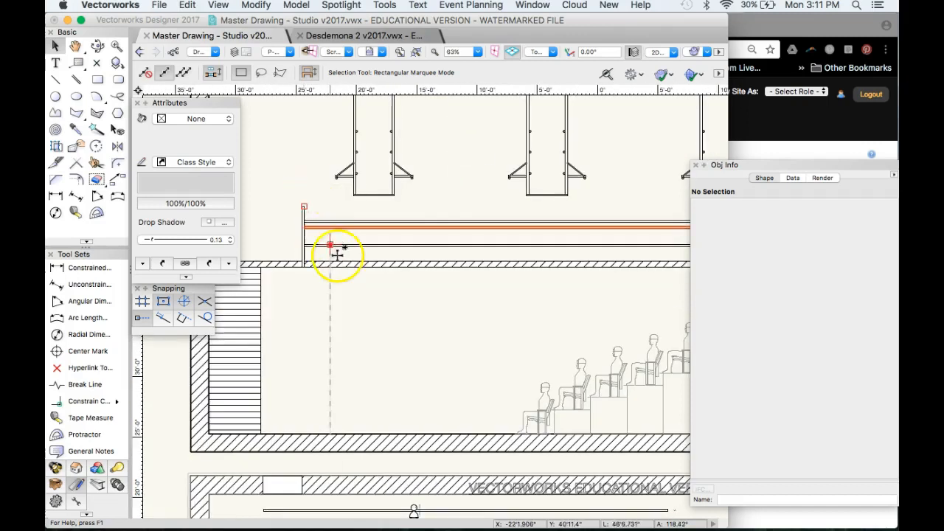
scroll(332, 243, down, 1)
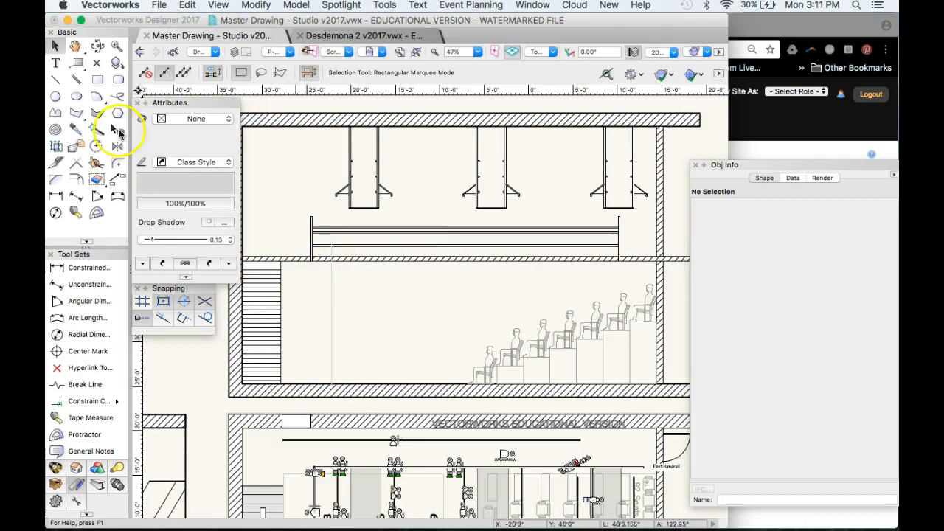
Step: Draw a 6' horizontal line along the stage floor from the vertical line's foot, and a vertical line 19'9" long up from its end
click(55, 79)
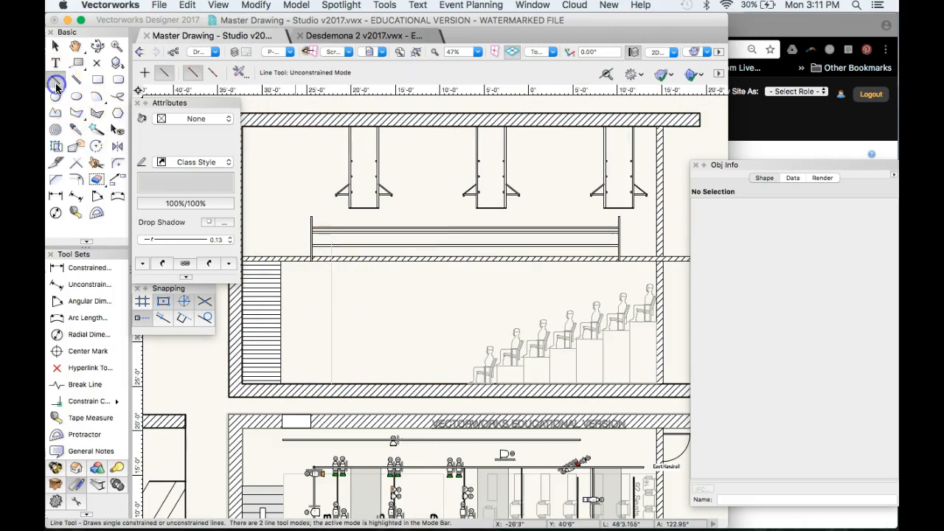
click(333, 383)
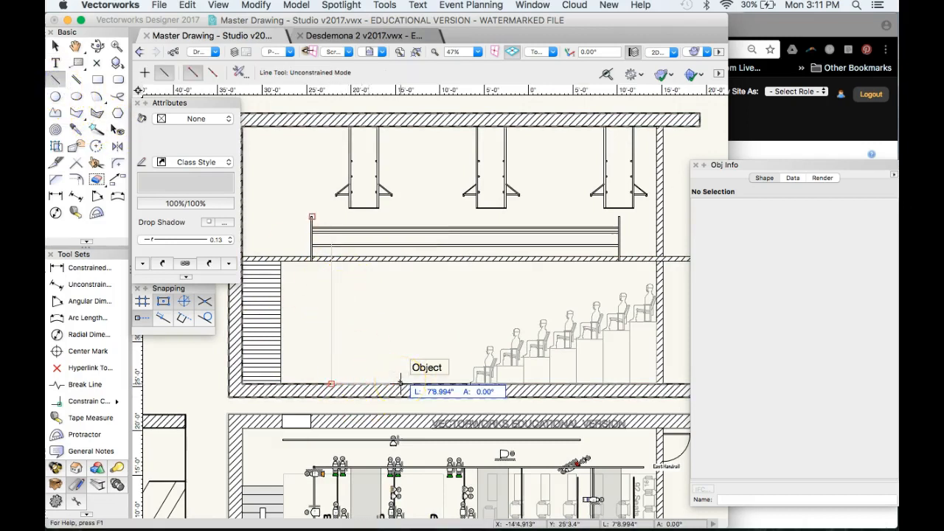
key(Tab)
text(6')
key(Tab)
click(375, 376)
click(385, 384)
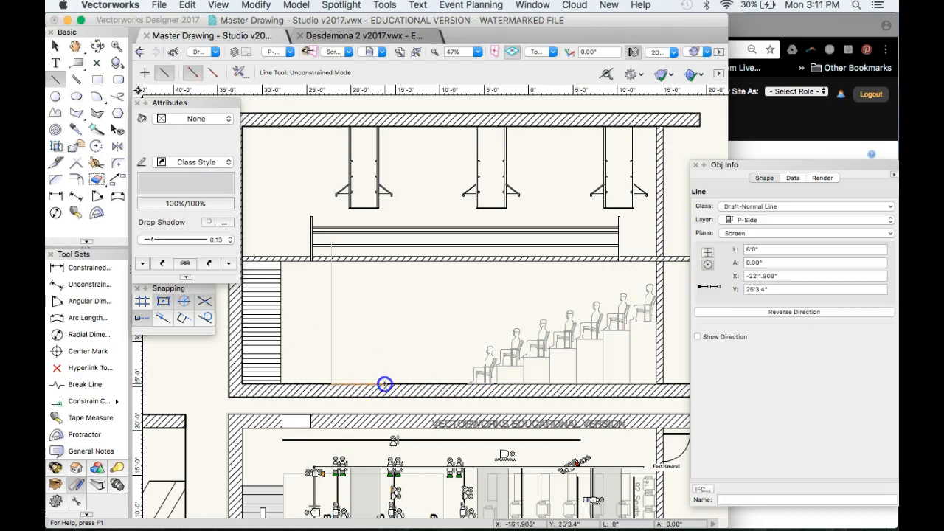
click(386, 209)
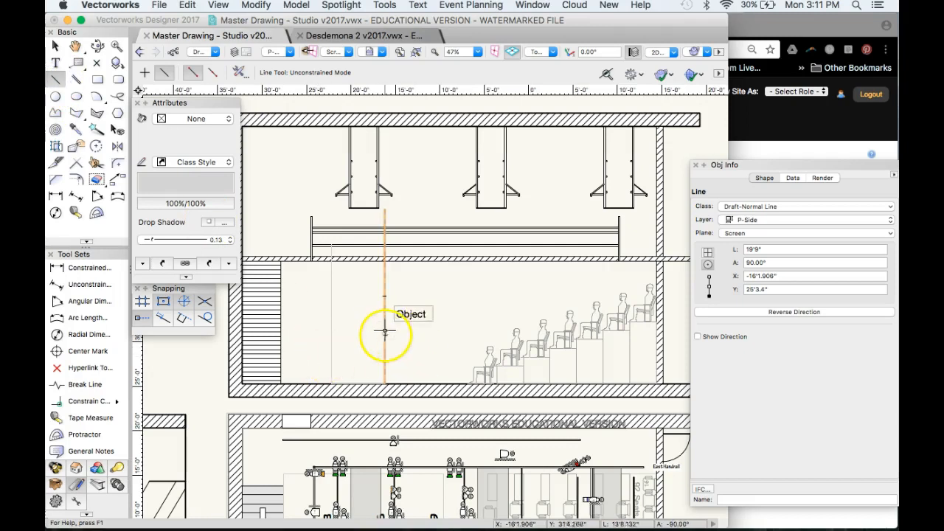
Step: Draw a 6' vertical line straight up from the foot of the first vertical line on the stage floor
click(331, 381)
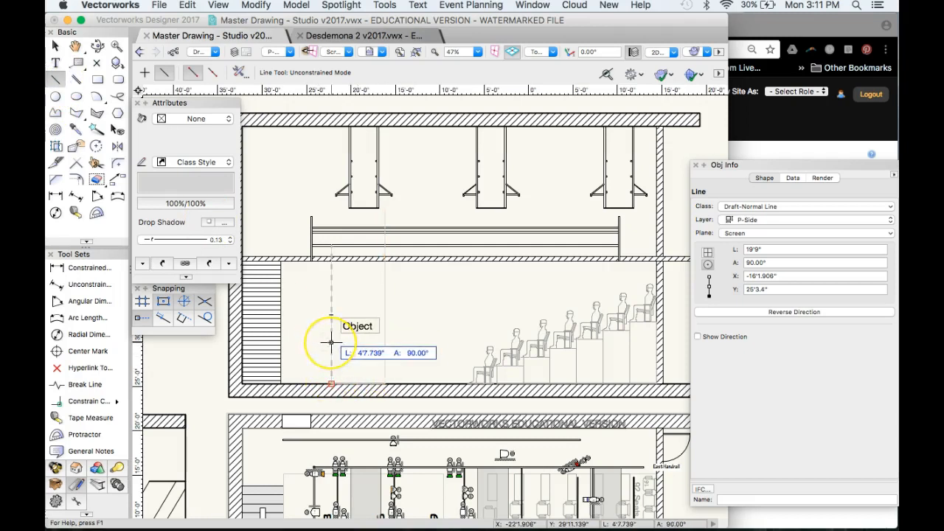
key(Tab)
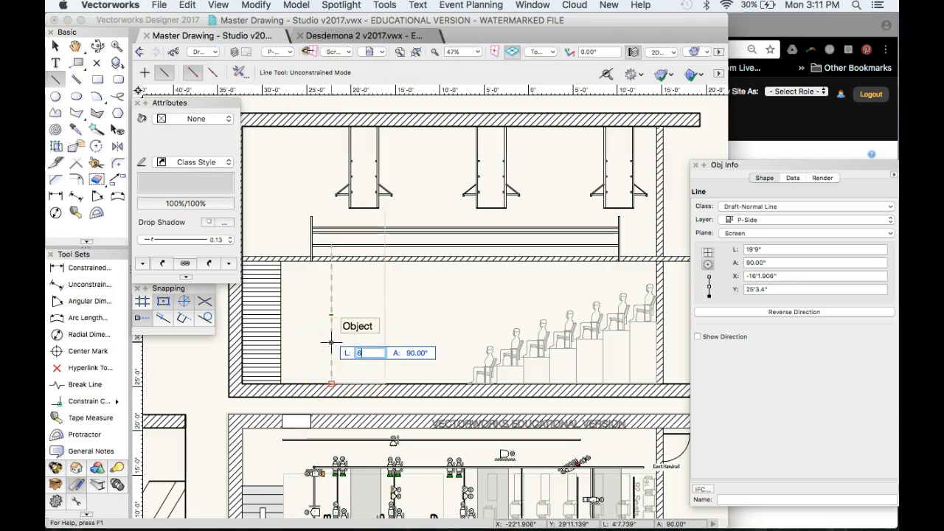
key(Return)
key(Return)
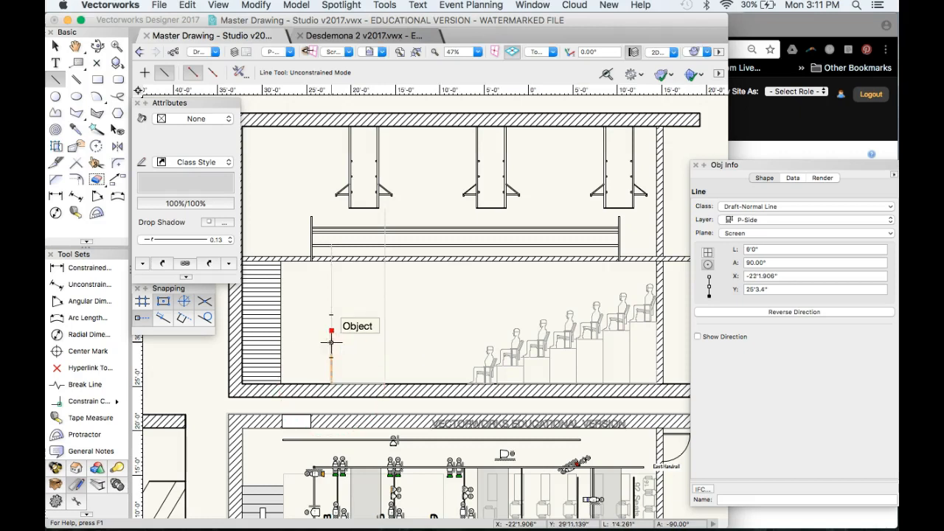
Step: Draw a horizontal line about 23'7" long across the stage at 6' height, and shorten the second vertical line to 6' to meet it
click(332, 330)
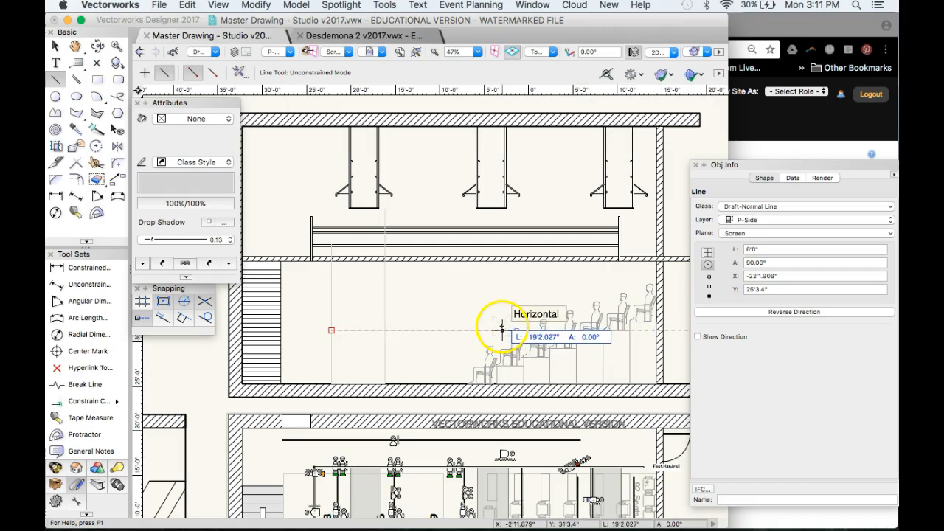
click(502, 330)
click(55, 45)
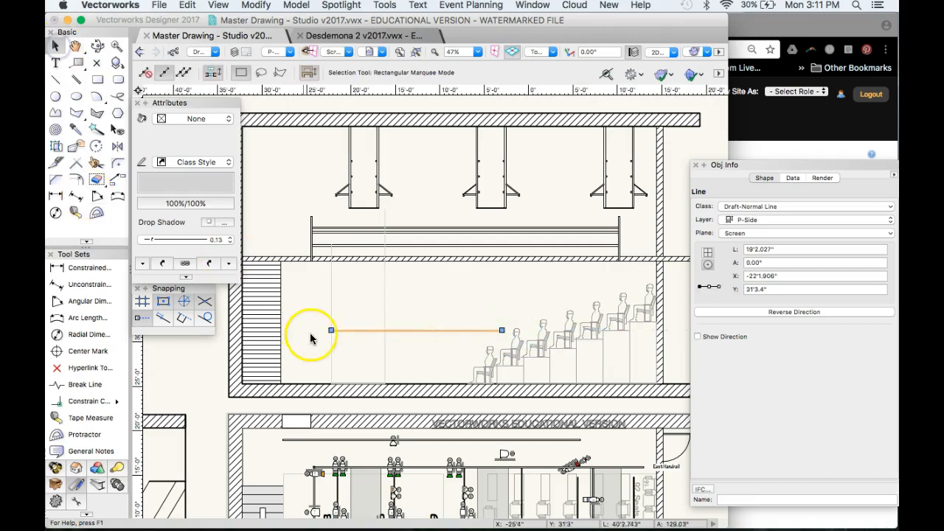
drag(331, 330, 292, 330)
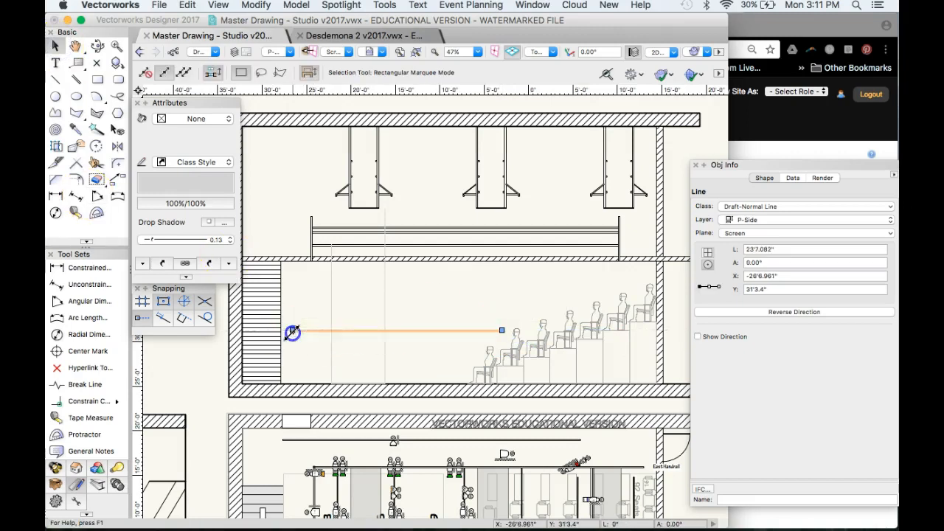
click(385, 313)
drag(383, 206, 385, 330)
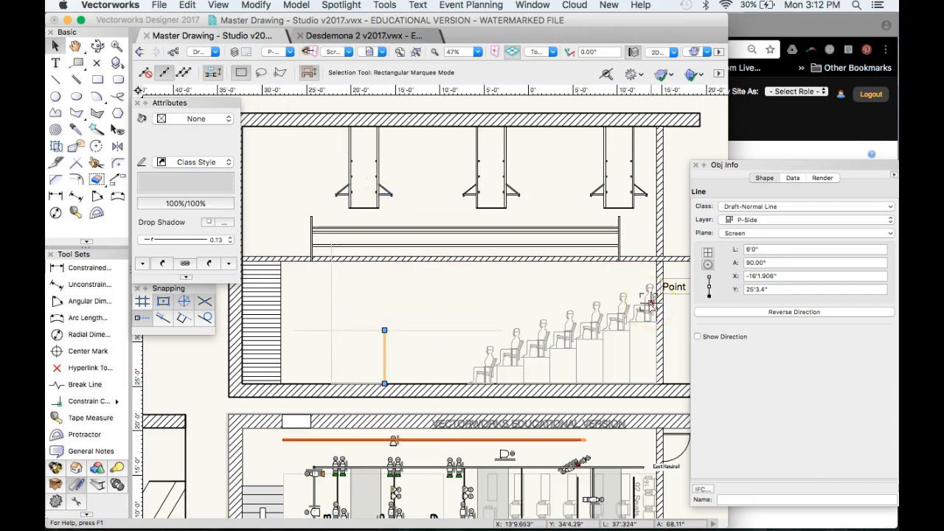
Step: Examine the SR Side units near acting areas 1 and 4 in the light plot against the Catwalk 1 pipe and gallery rail in the section
scroll(417, 271, down, 5)
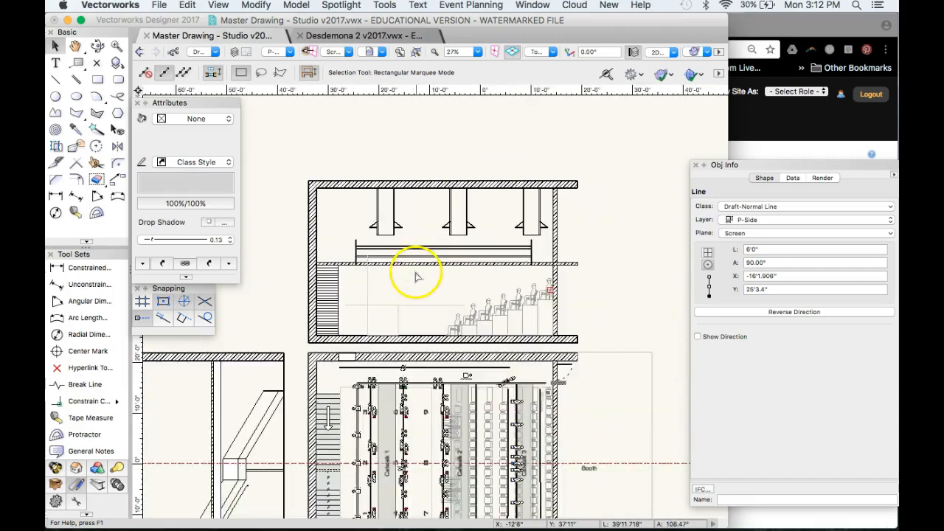
scroll(377, 447, up, 10)
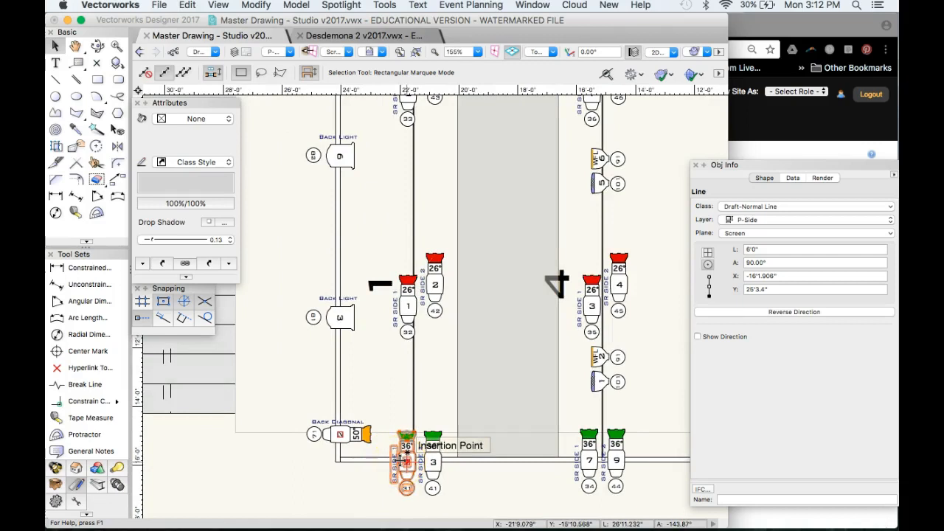
drag(407, 459, 412, 308)
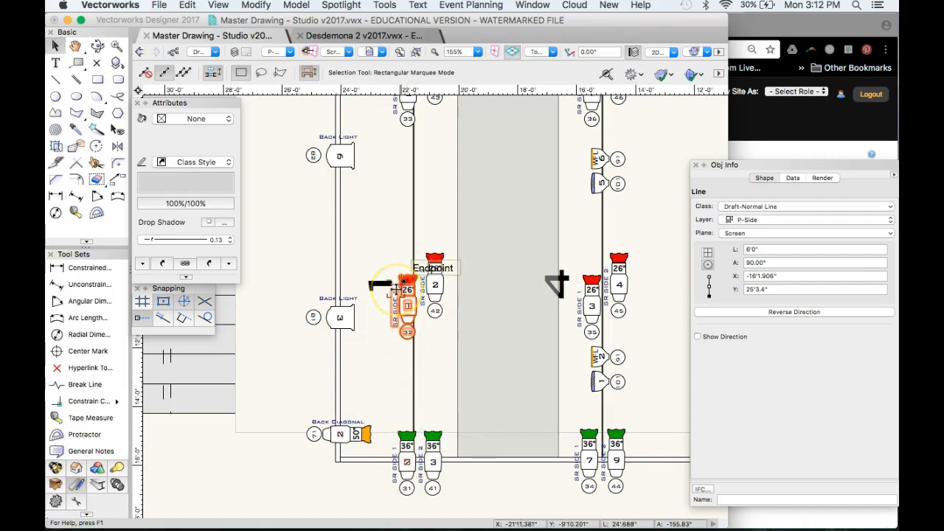
scroll(379, 369, down, 3)
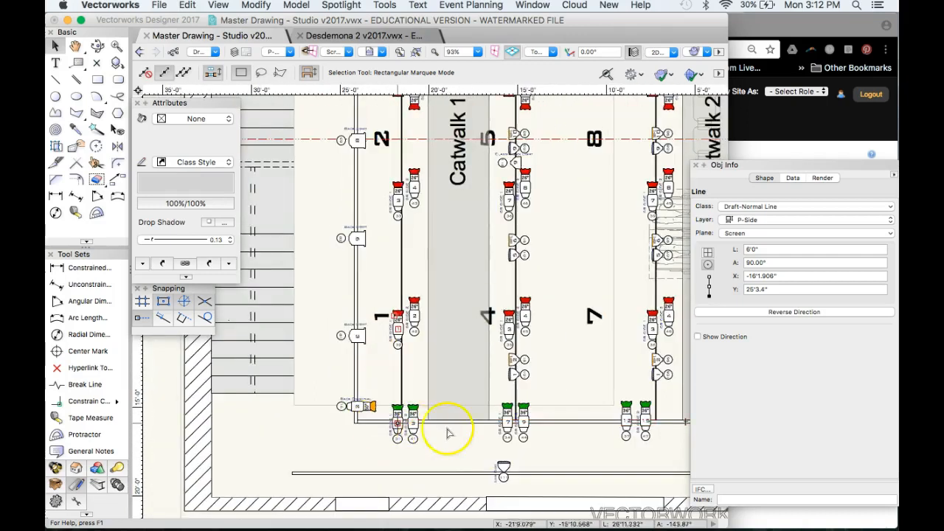
scroll(341, 459, down, 8)
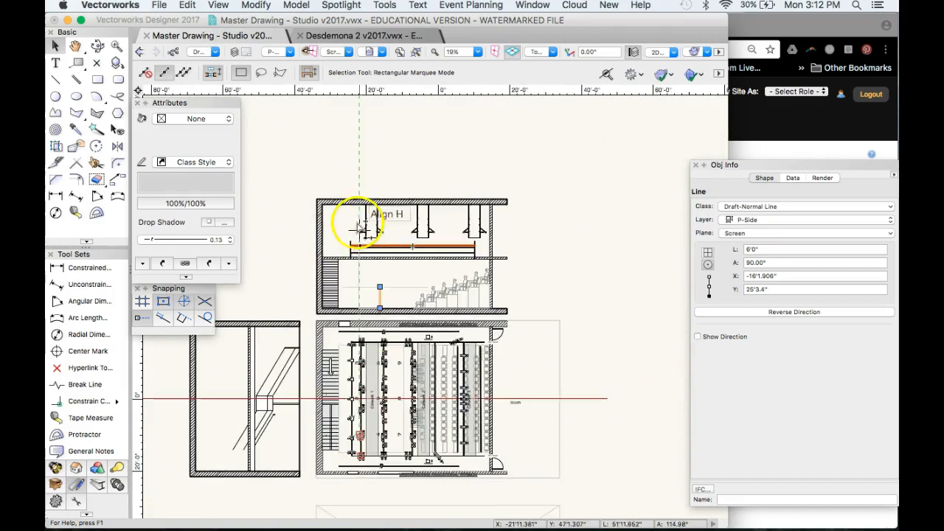
scroll(359, 229, up, 6)
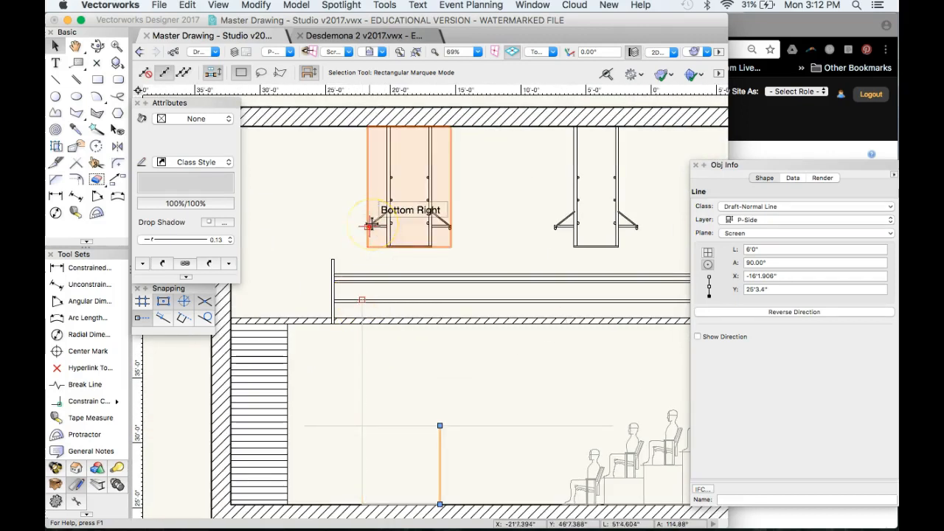
scroll(368, 227, down, 5)
click(379, 411)
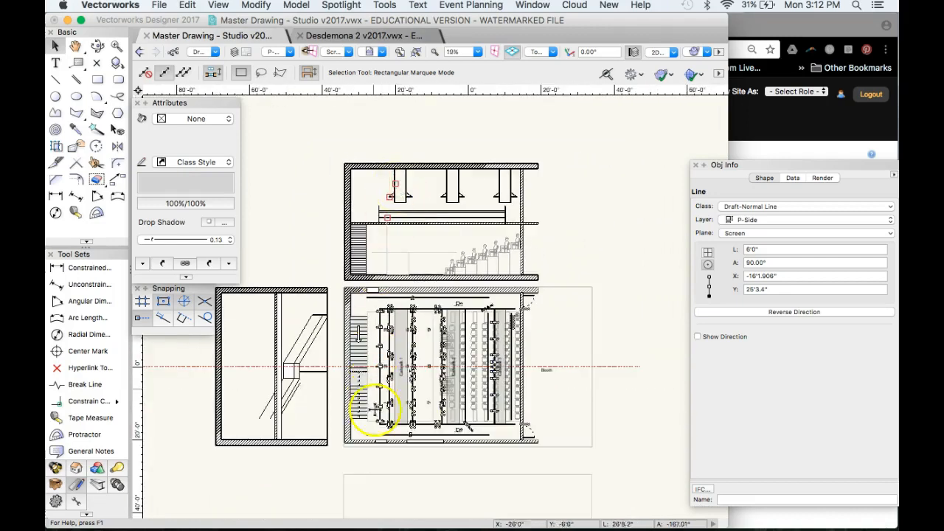
scroll(382, 436, up, 9)
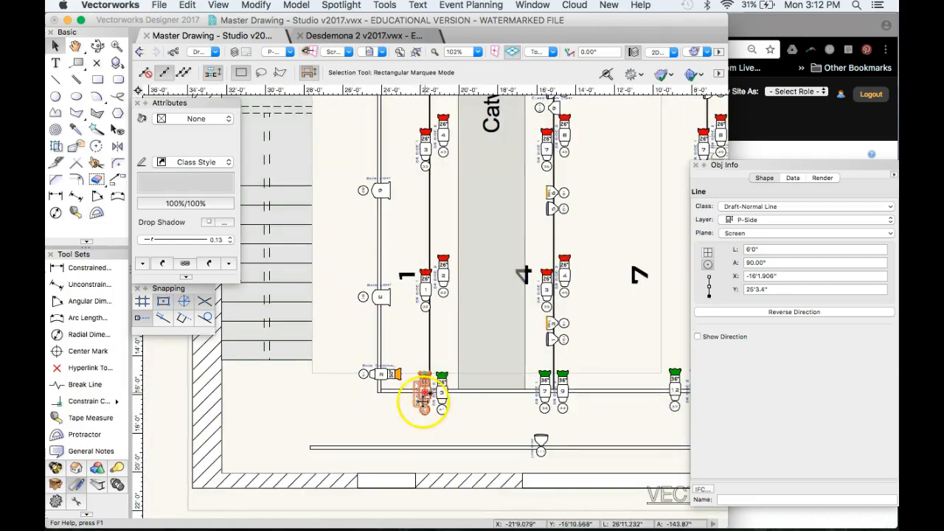
scroll(424, 398, up, 1)
scroll(425, 398, down, 5)
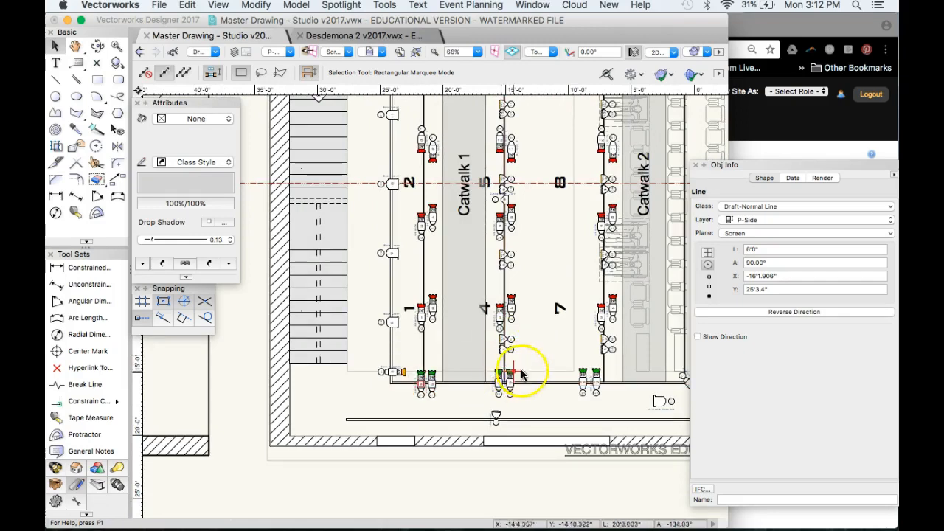
Step: Open the Resource Manager and activate the 36 deg photometrics symbol from the Master Drawing's Lighting Instruments folder for insertion
drag(421, 384, 421, 426)
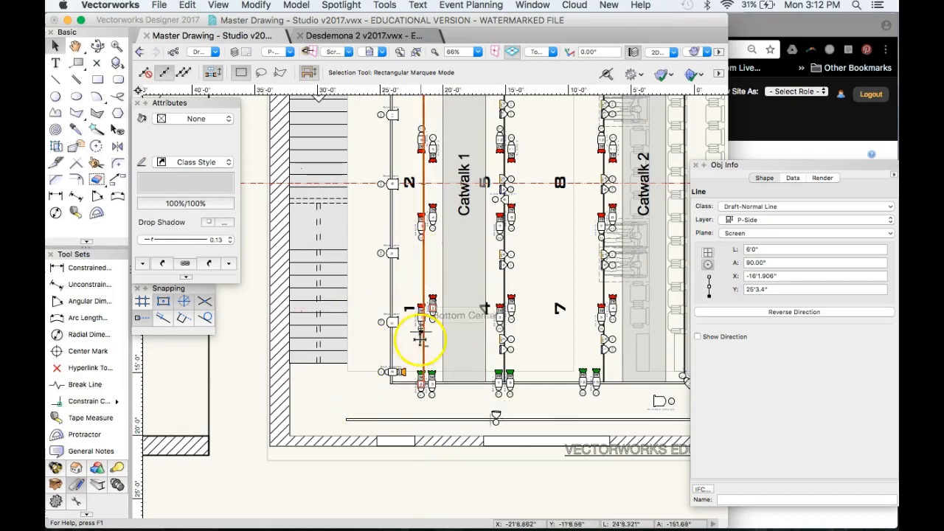
scroll(405, 462, down, 2)
scroll(406, 462, down, 2)
scroll(416, 276, up, 3)
scroll(414, 281, down, 1)
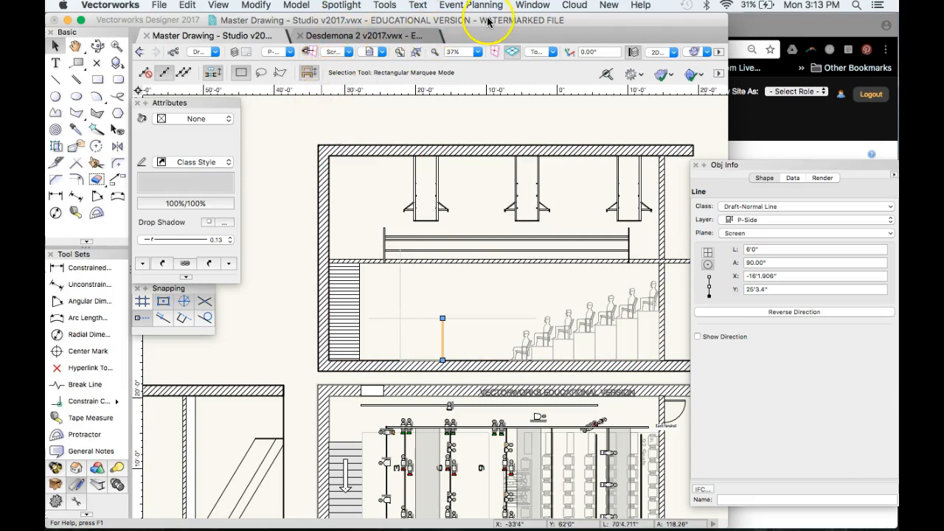
click(534, 6)
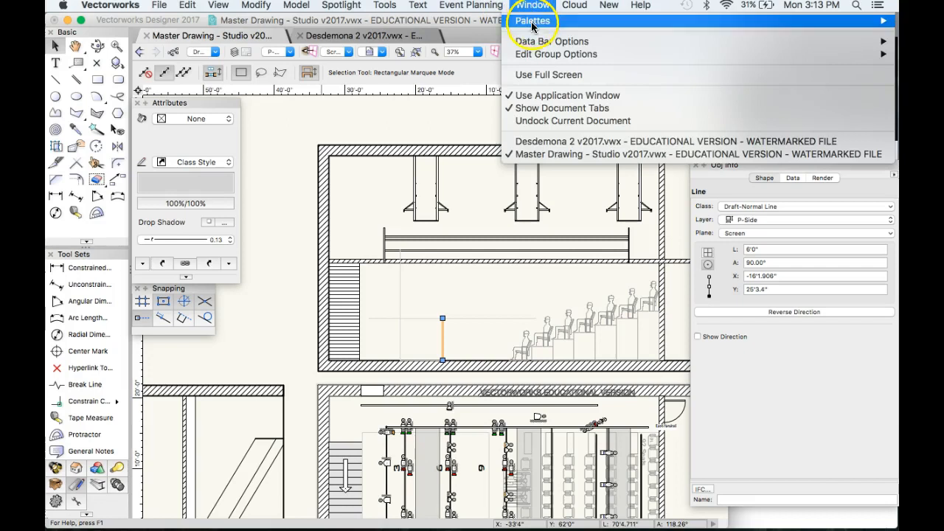
mouse_move(532, 21)
click(417, 75)
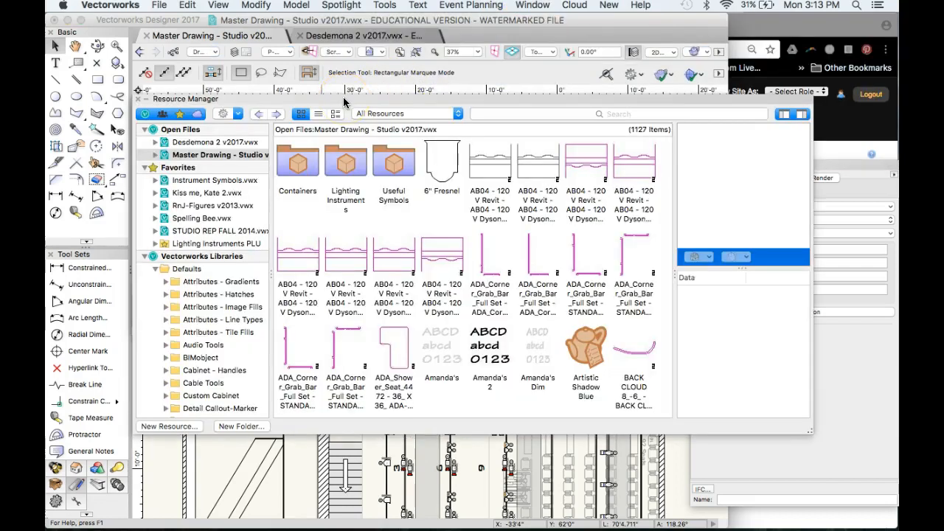
double_click(339, 164)
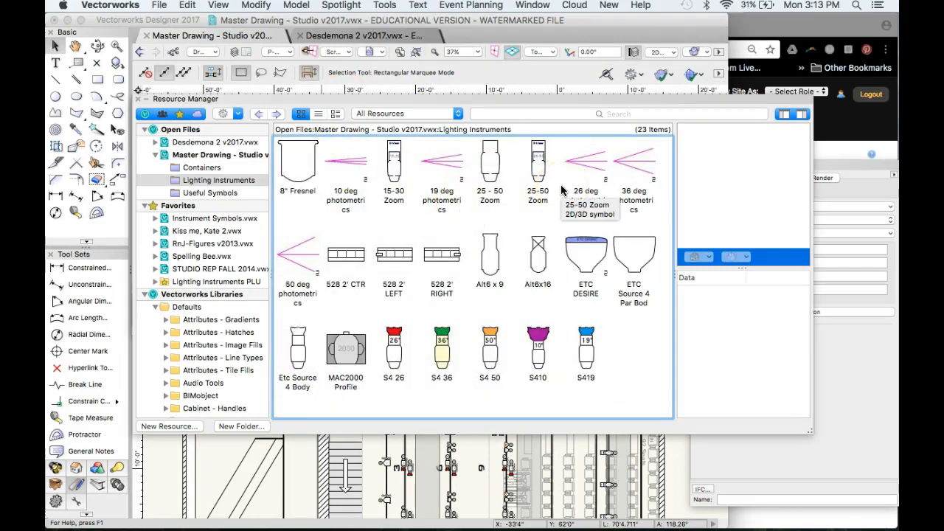
double_click(638, 173)
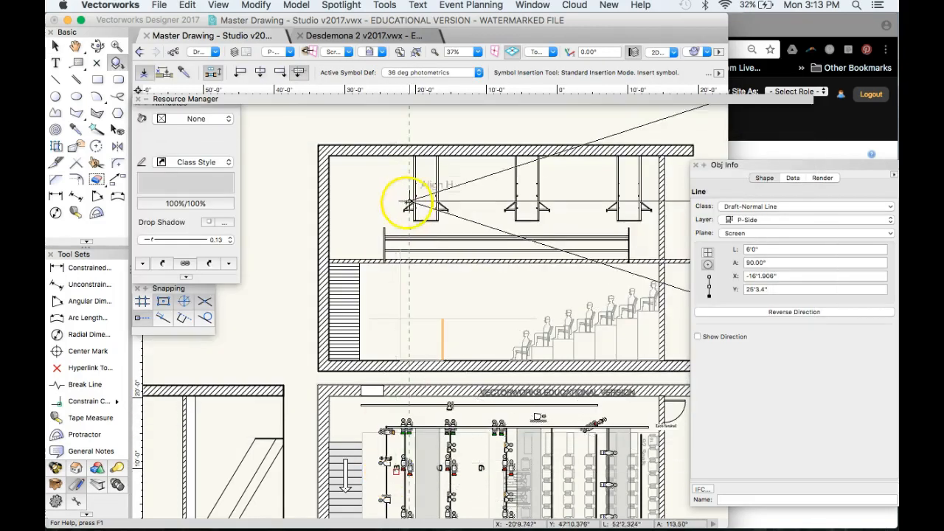
Step: Insert the 36 deg photometrics symbol at the top of the section's first vertical line, aiming its centre at the upper end of the 6' vertical line
click(400, 251)
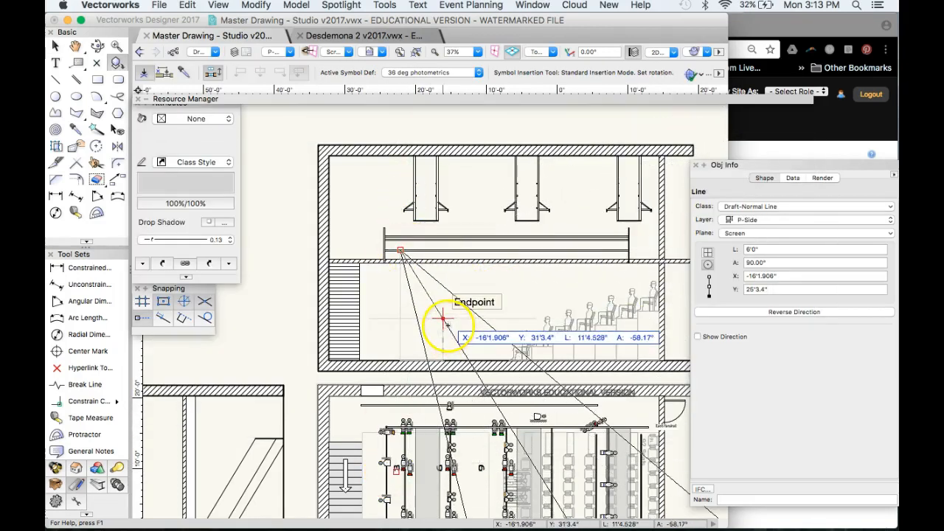
click(446, 321)
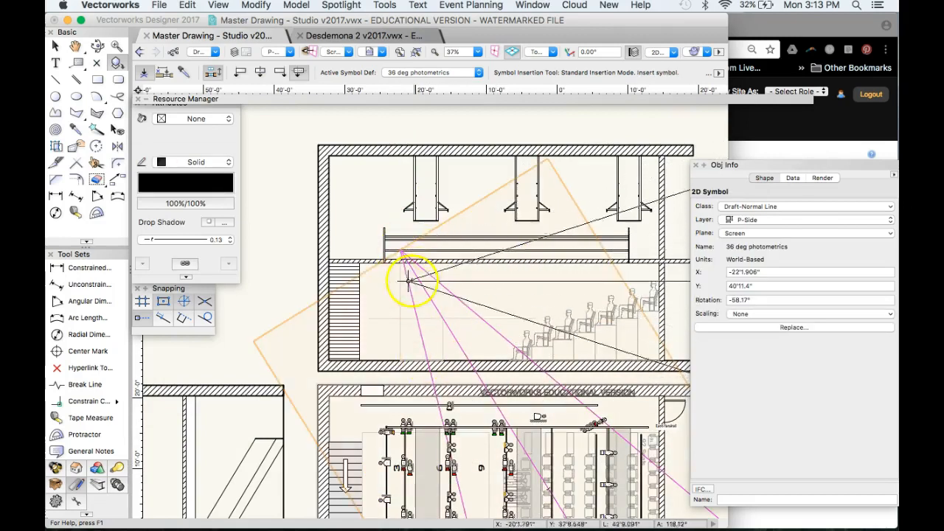
scroll(398, 203, down, 4)
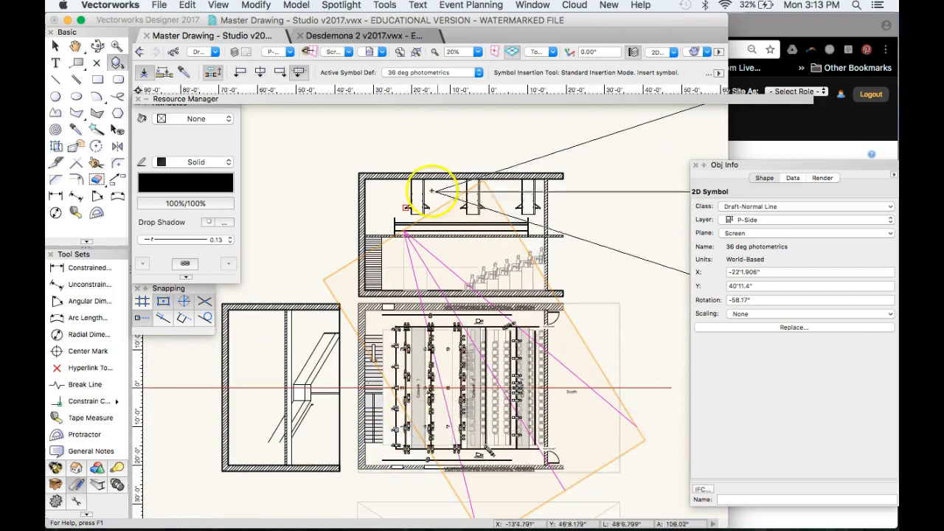
click(528, 220)
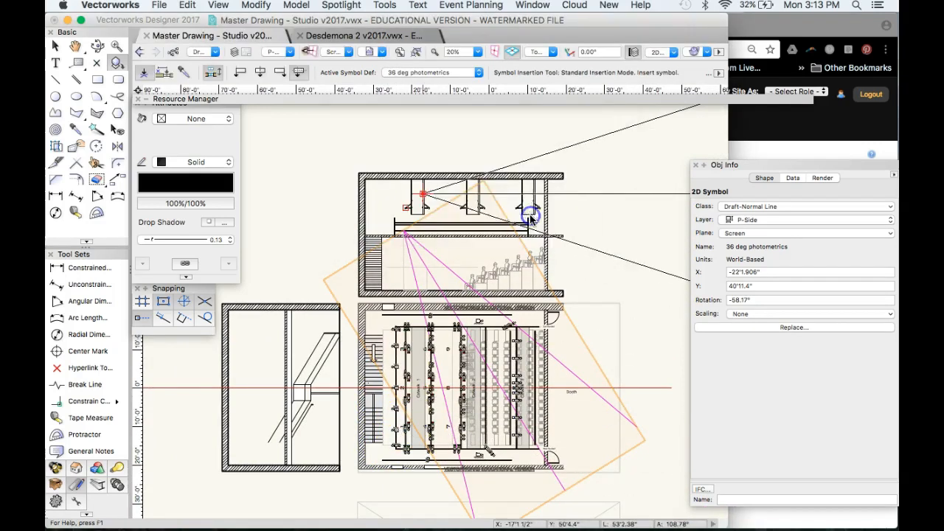